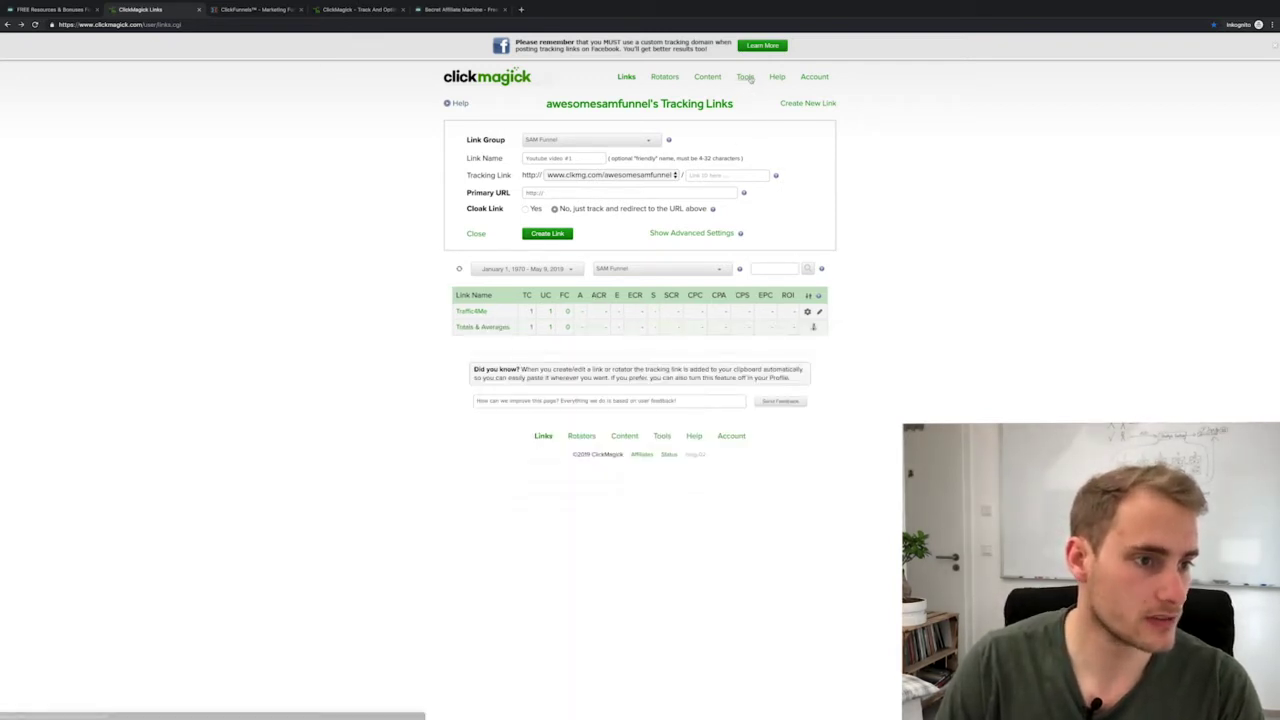
Open the Pixel Builder and configure an action tracking pixel for a secure https page in JavaScript format.
mouse_move(745, 78)
mouse_move(748, 219)
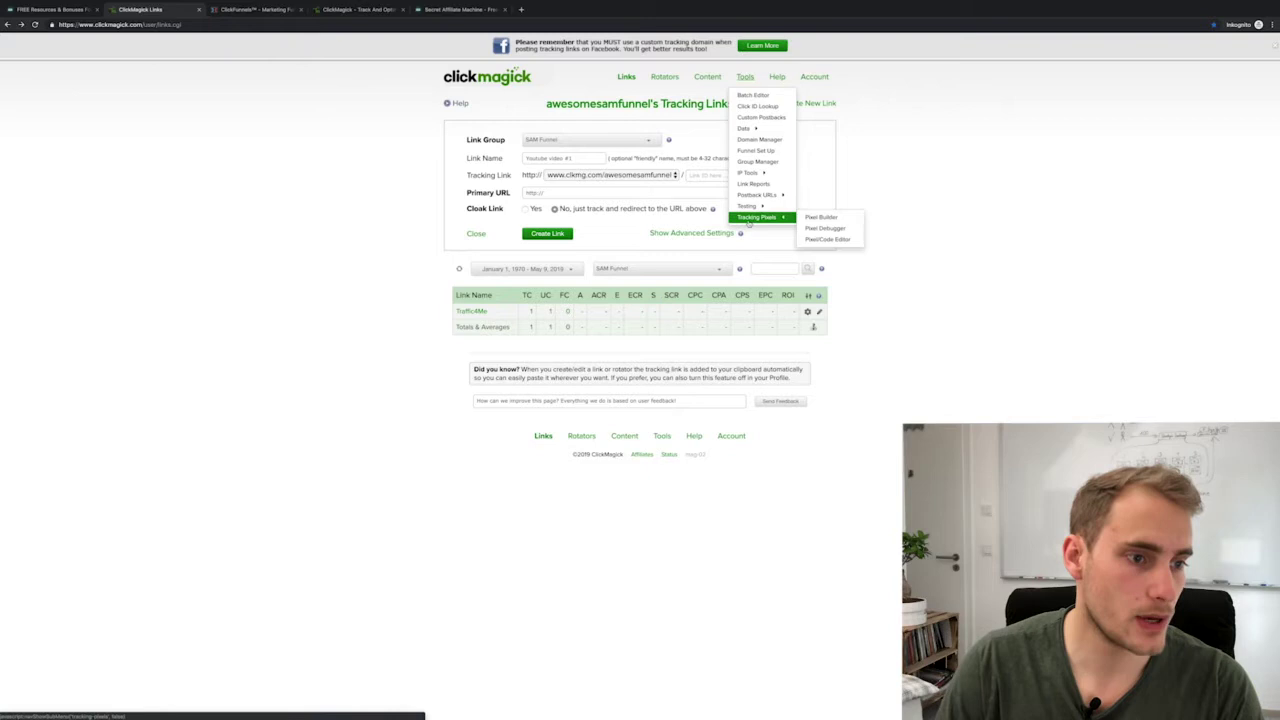
left_click(830, 218)
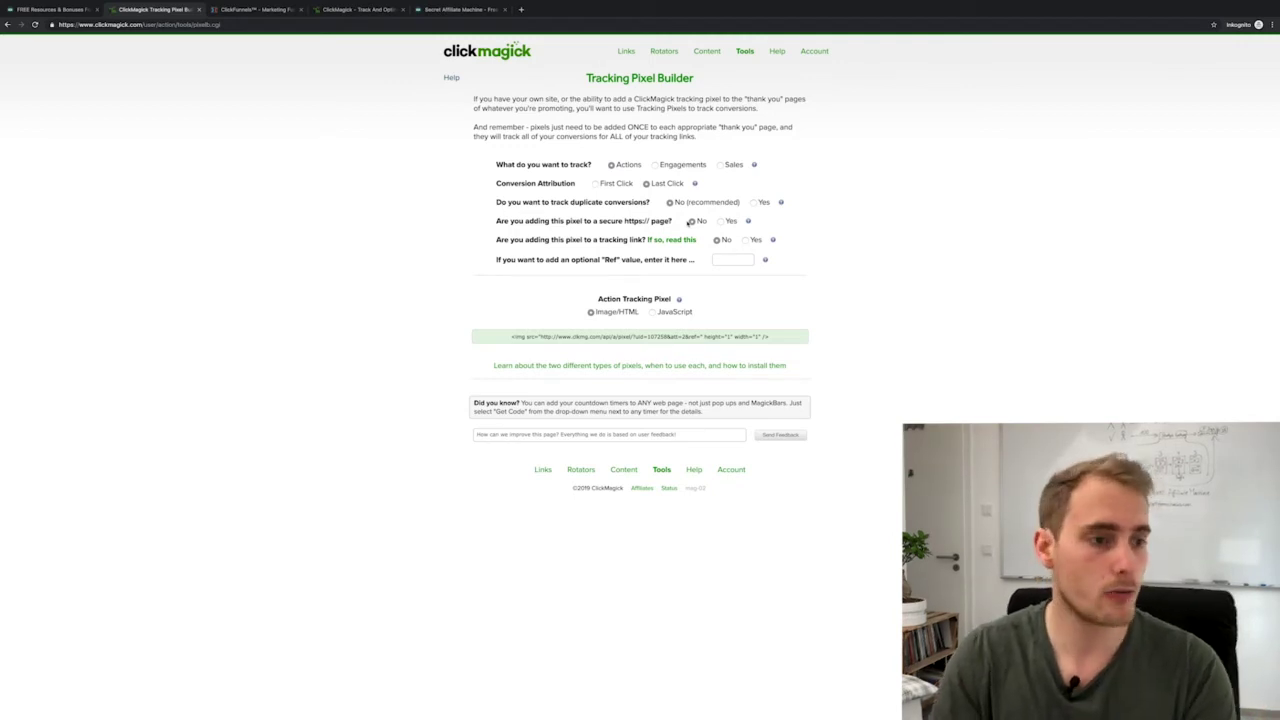
left_click(723, 221)
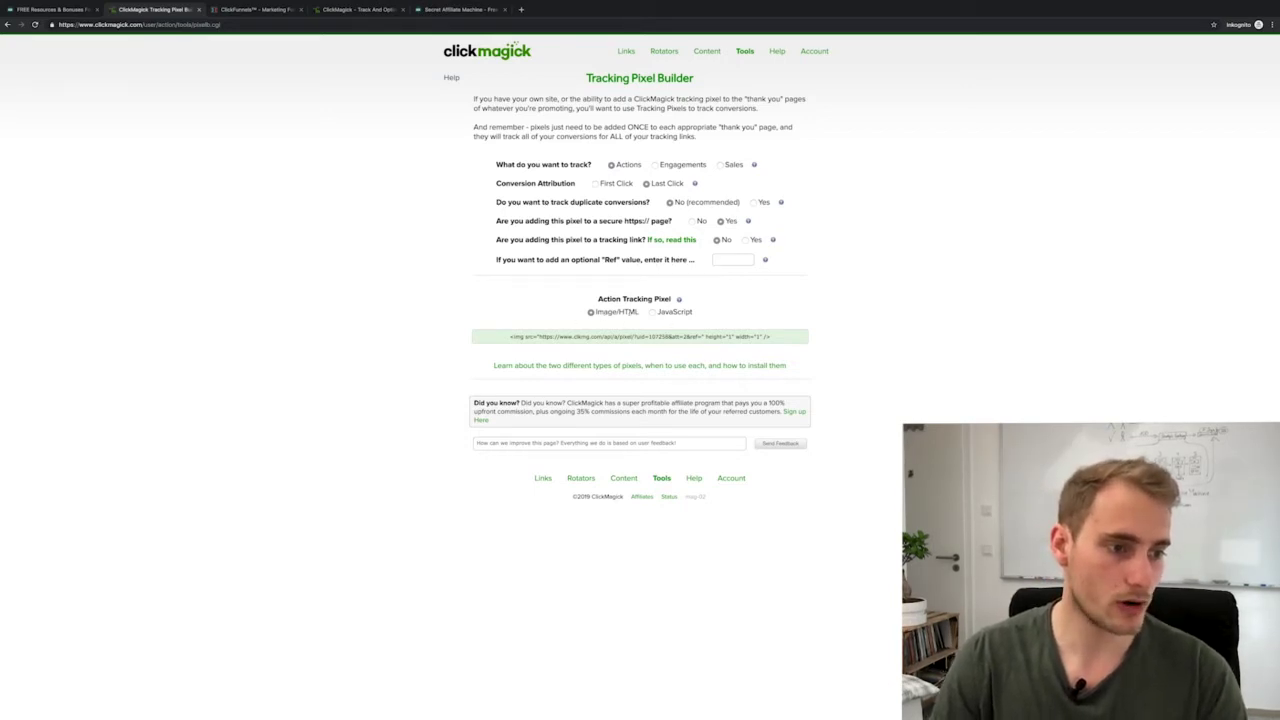
left_click(652, 312)
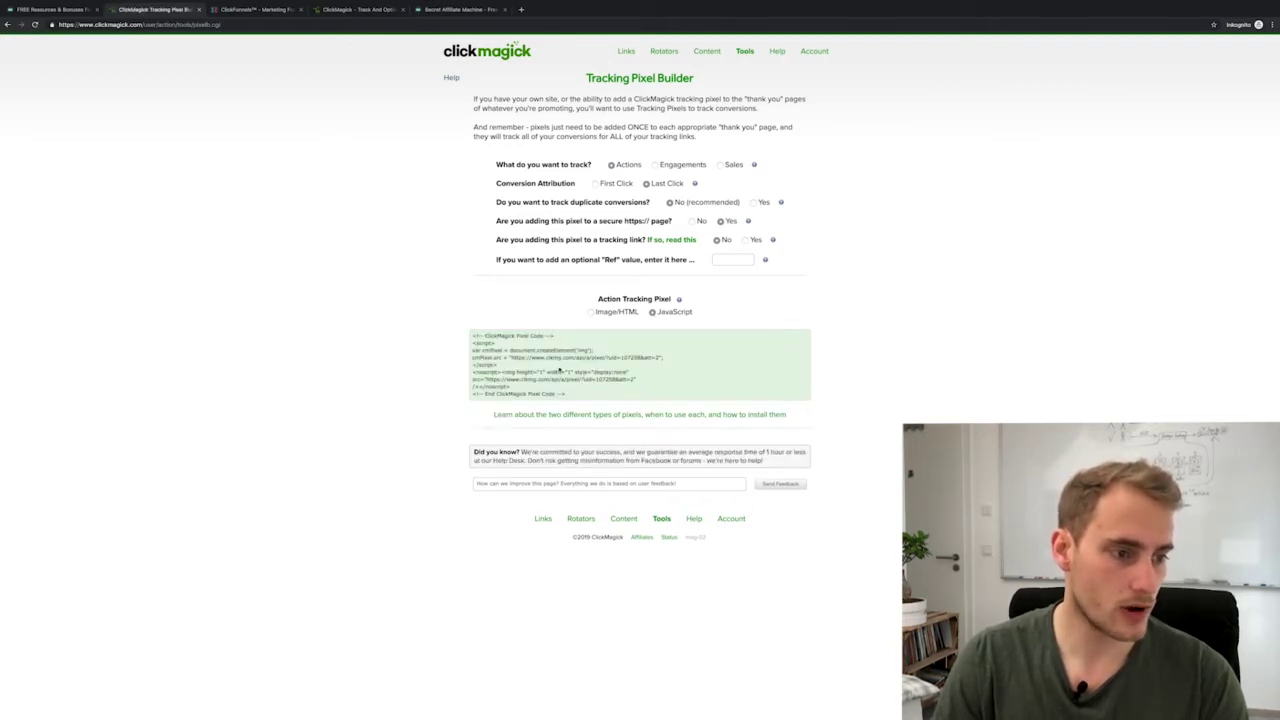
Copy the complete JavaScript code of the action tracking pixel.
left_click(558, 357)
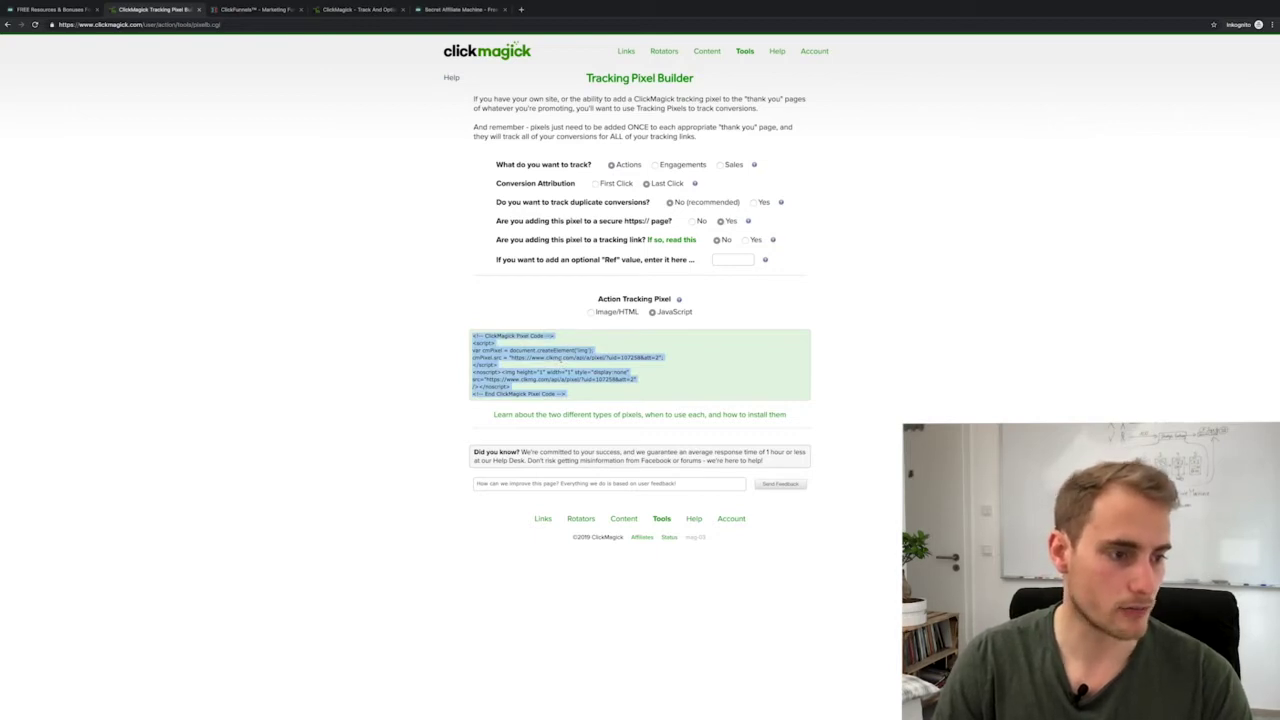
right_click(558, 357)
left_click(600, 362)
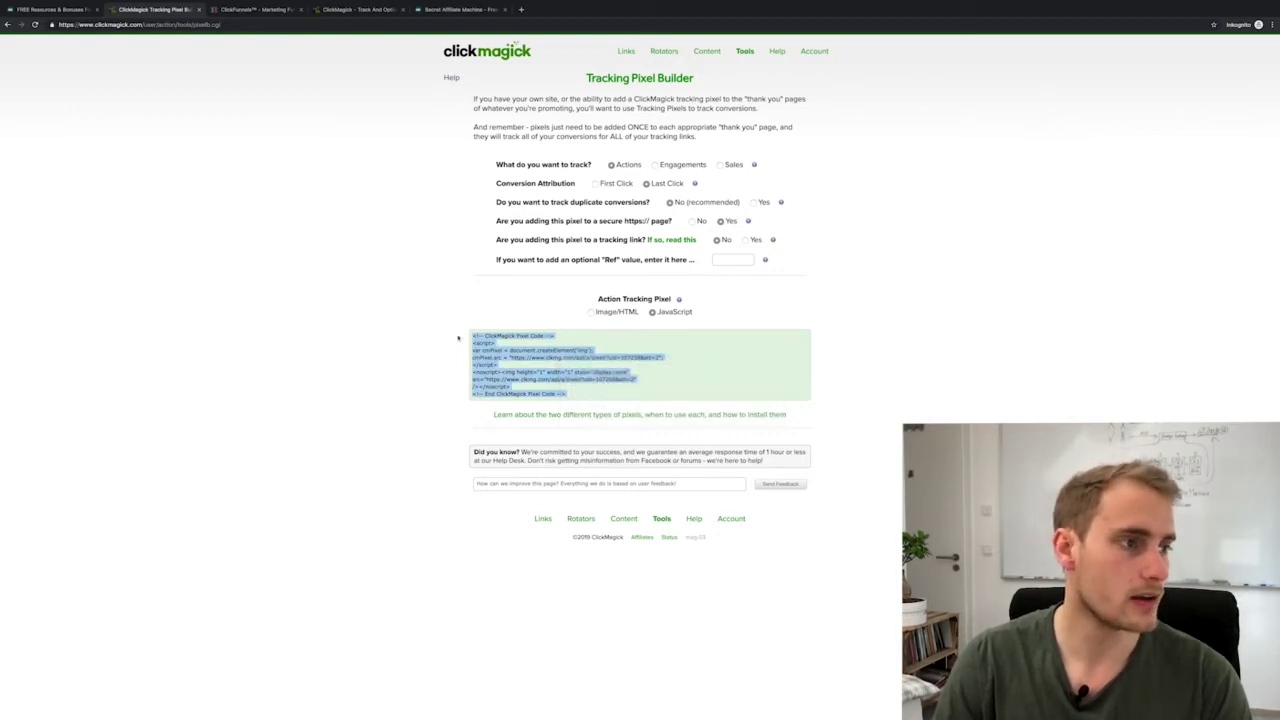
Switch to ClickFunnels and open the EDIT HERE page of the Secret Affiliate Machine funnel in the page editor.
left_click(258, 10)
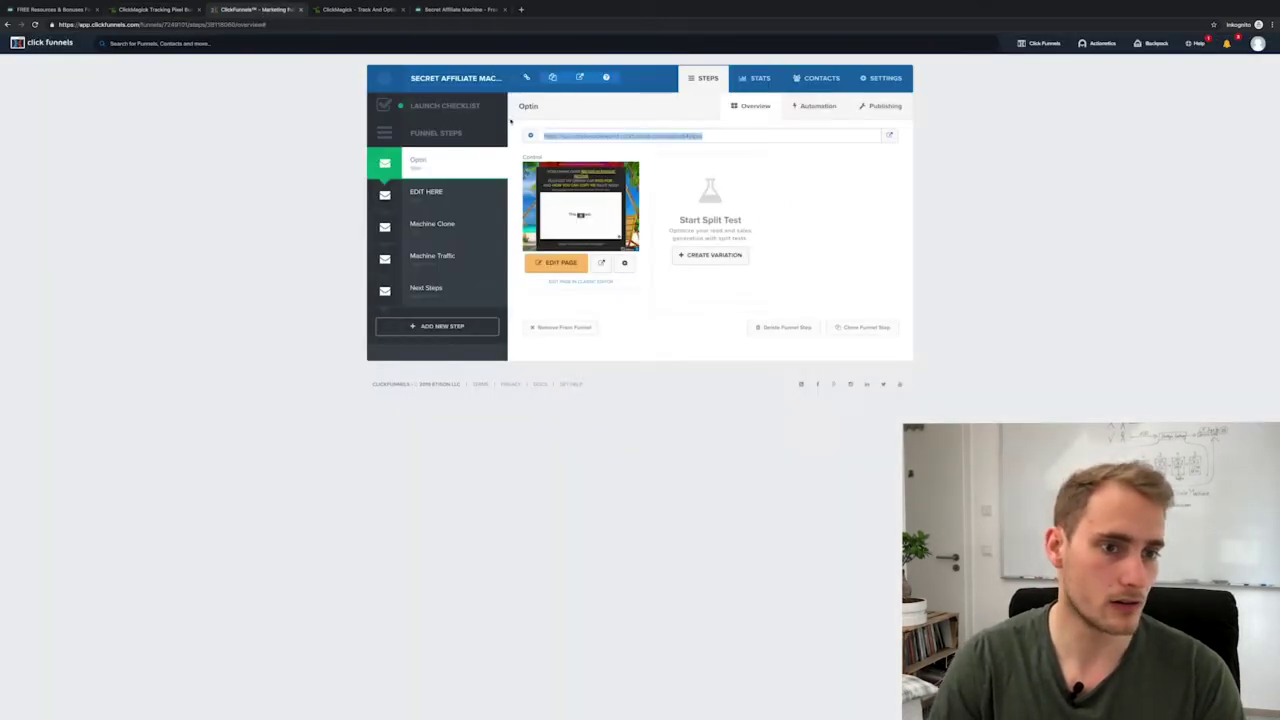
left_click(1030, 63)
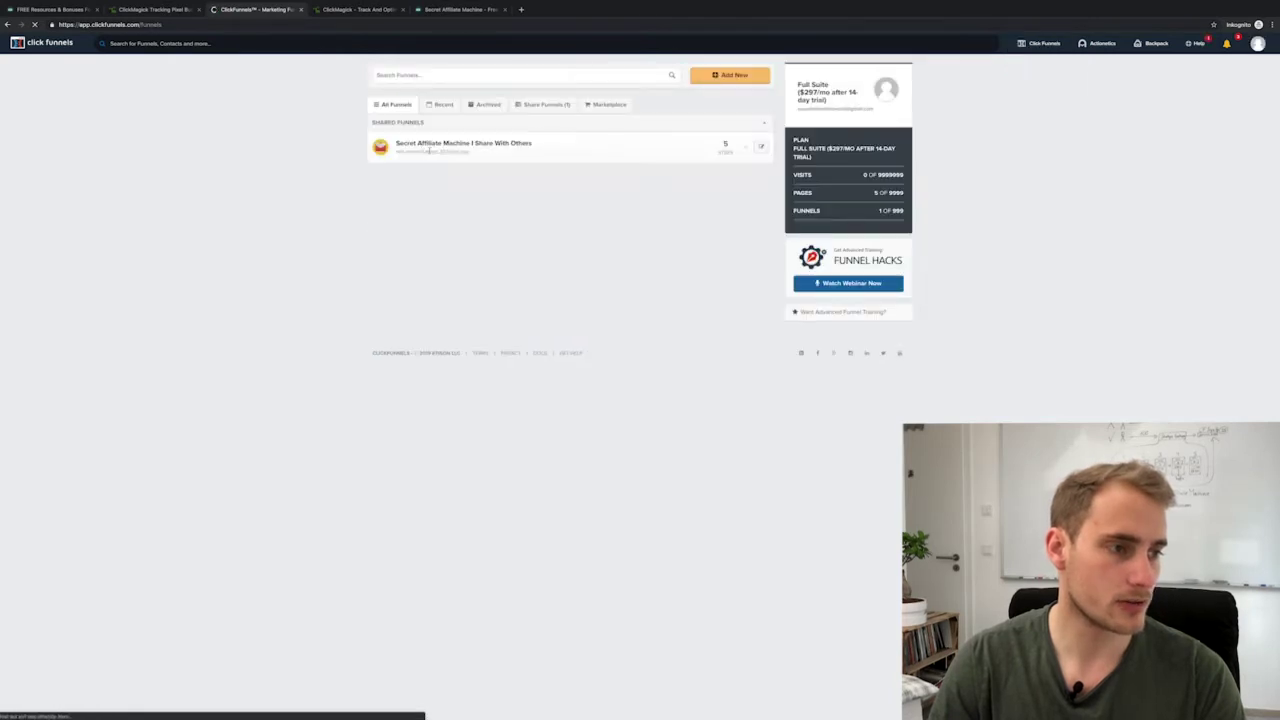
left_click(443, 144)
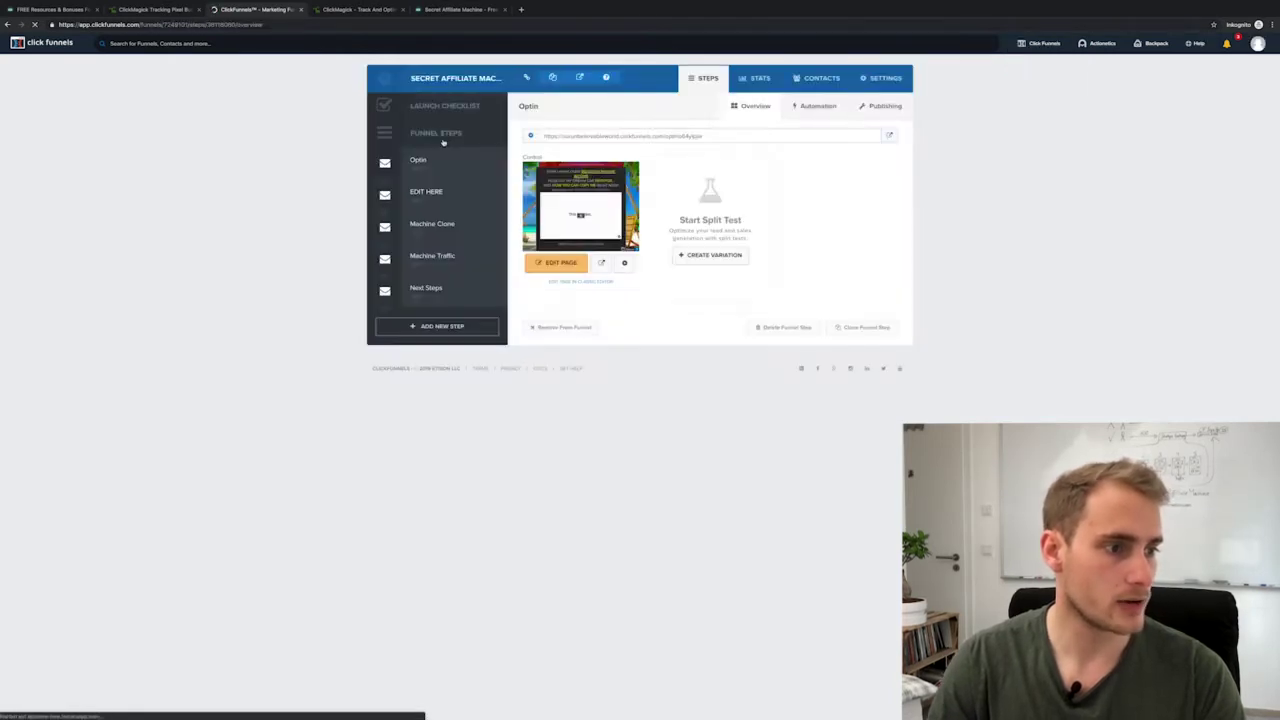
left_click(430, 192)
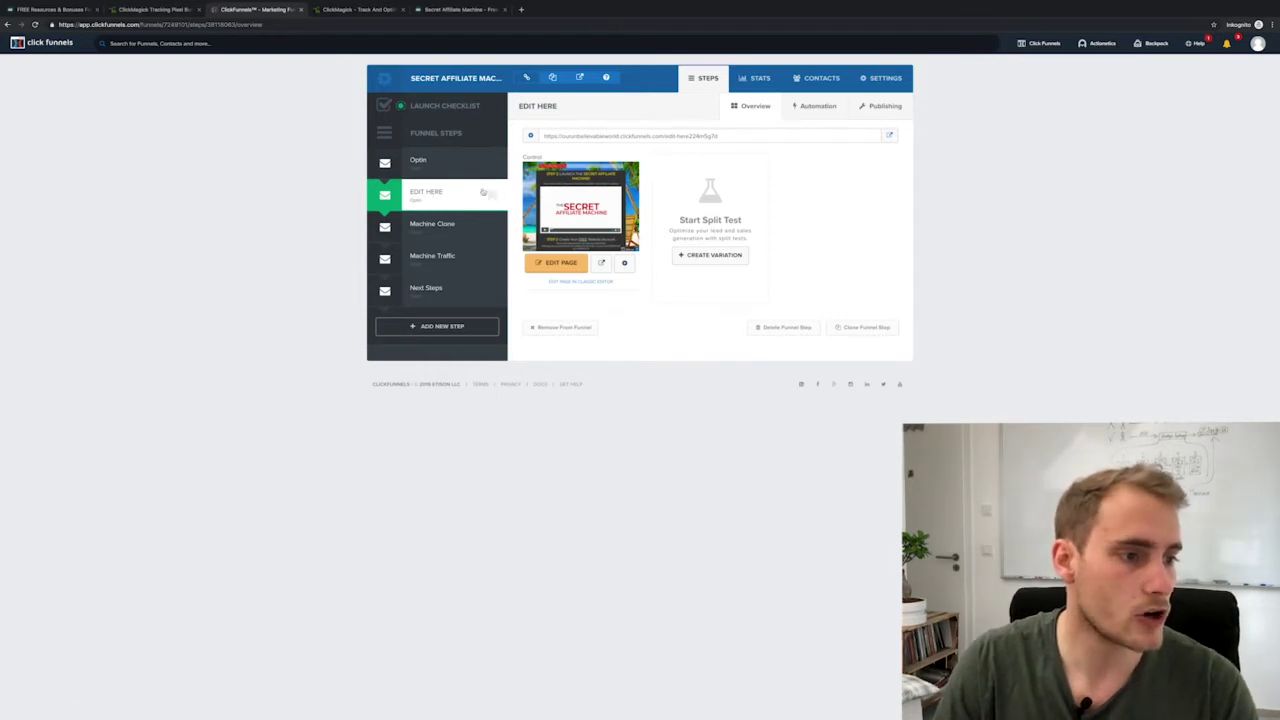
left_click(552, 266)
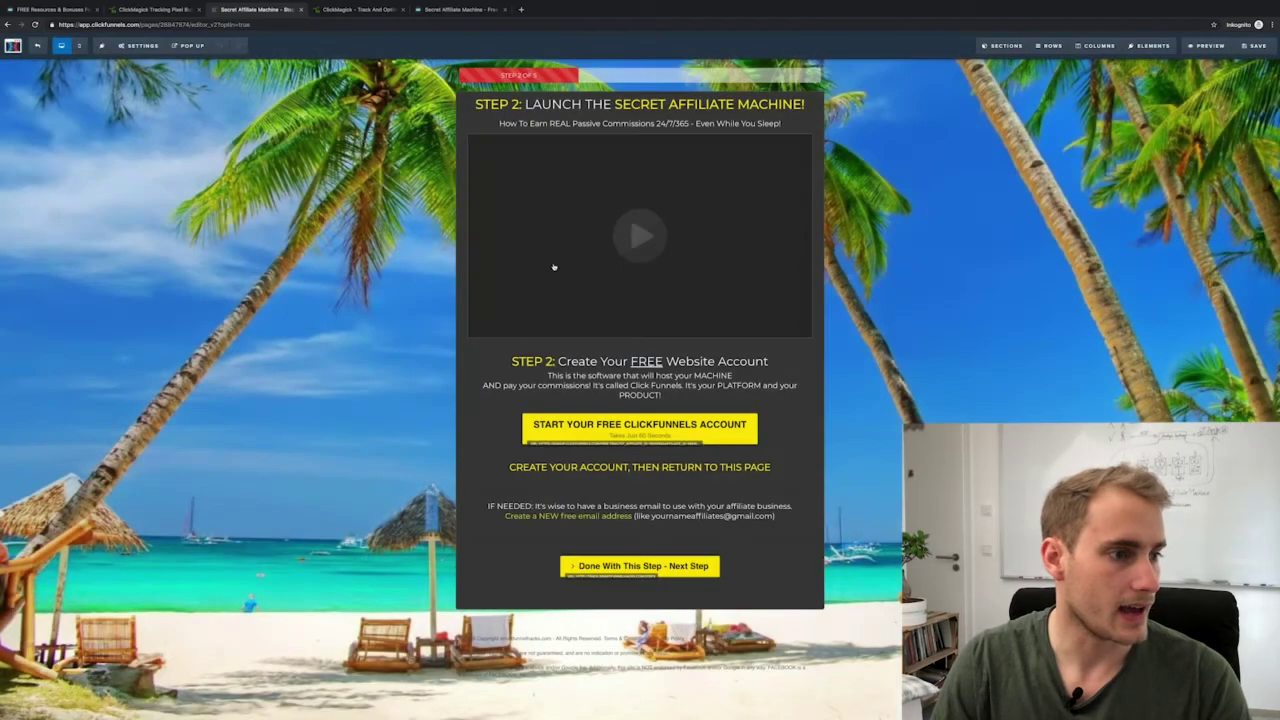
Replace all of the page's footer tracking code with the copied ClickMagick pixel code.
left_click(128, 47)
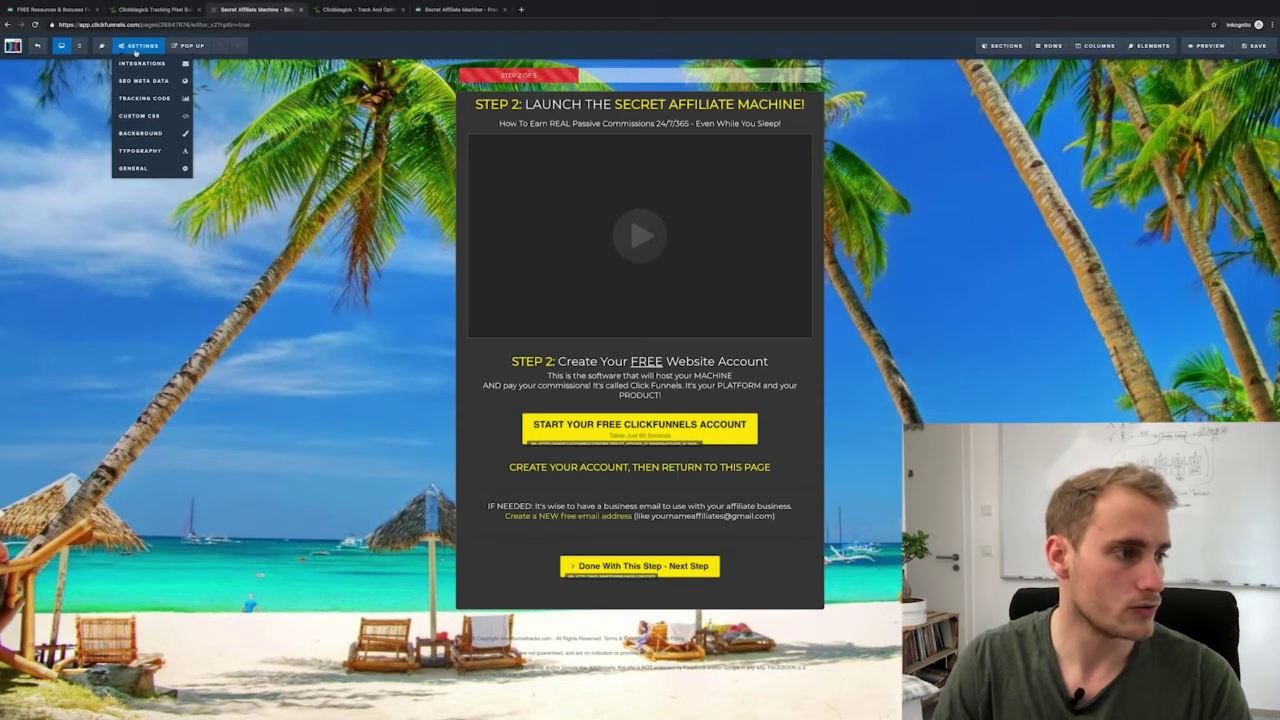
left_click(162, 99)
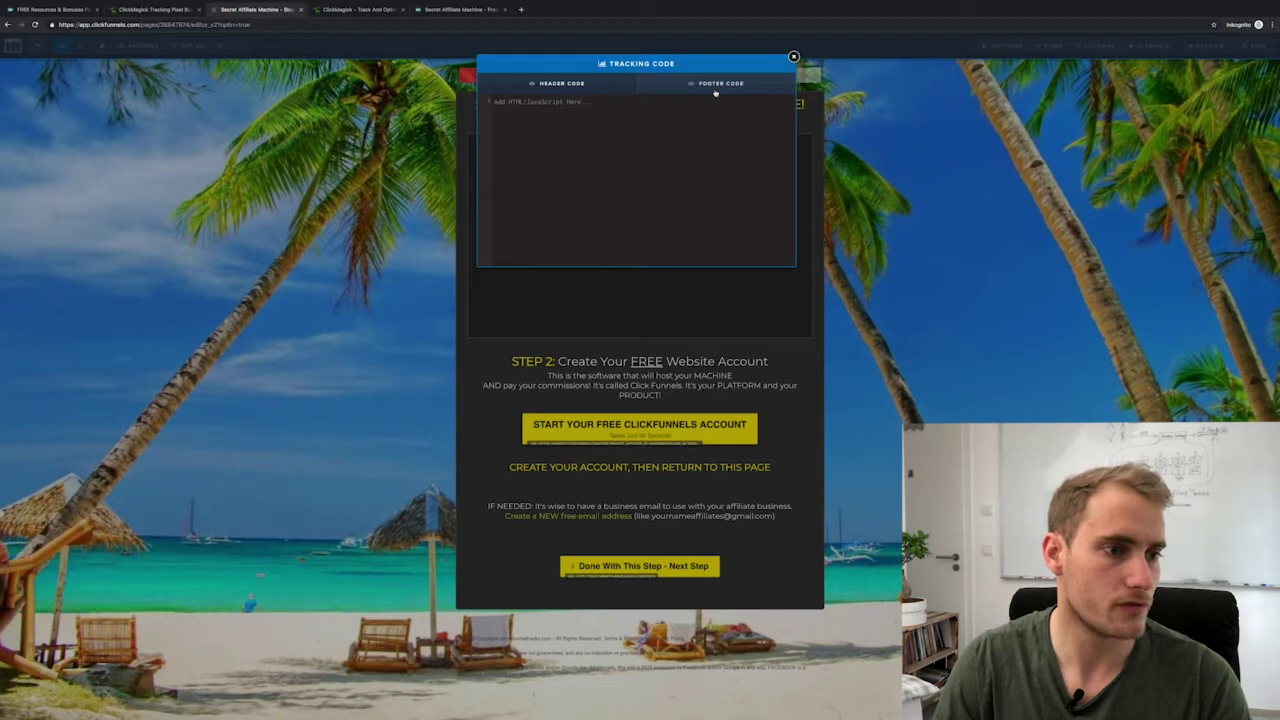
left_click(721, 86)
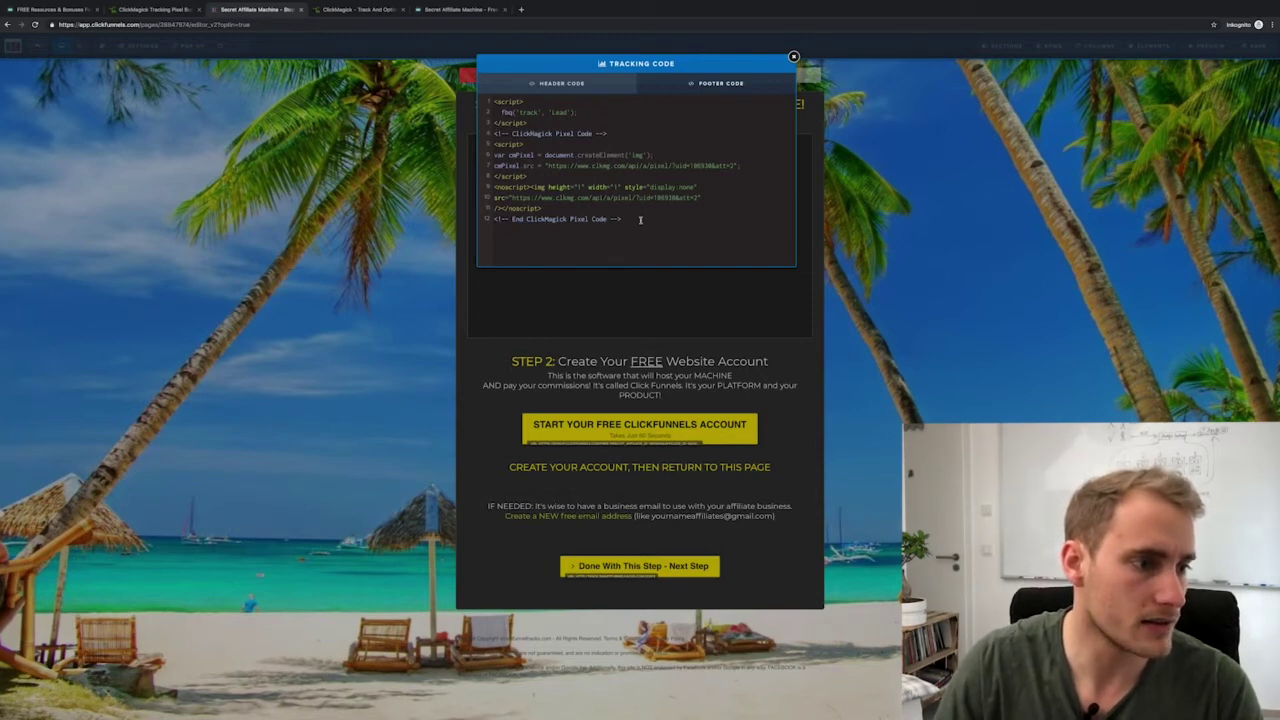
left_click_drag(640, 219, 493, 104)
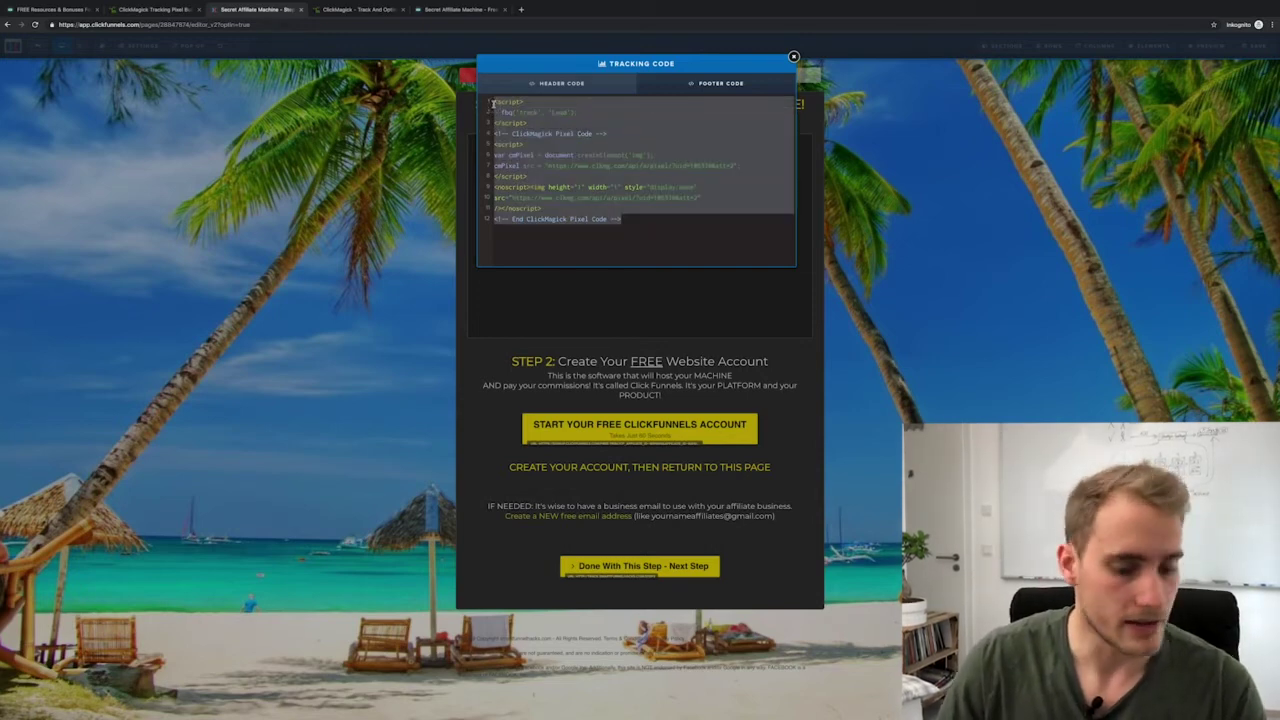
key("BackSpace")
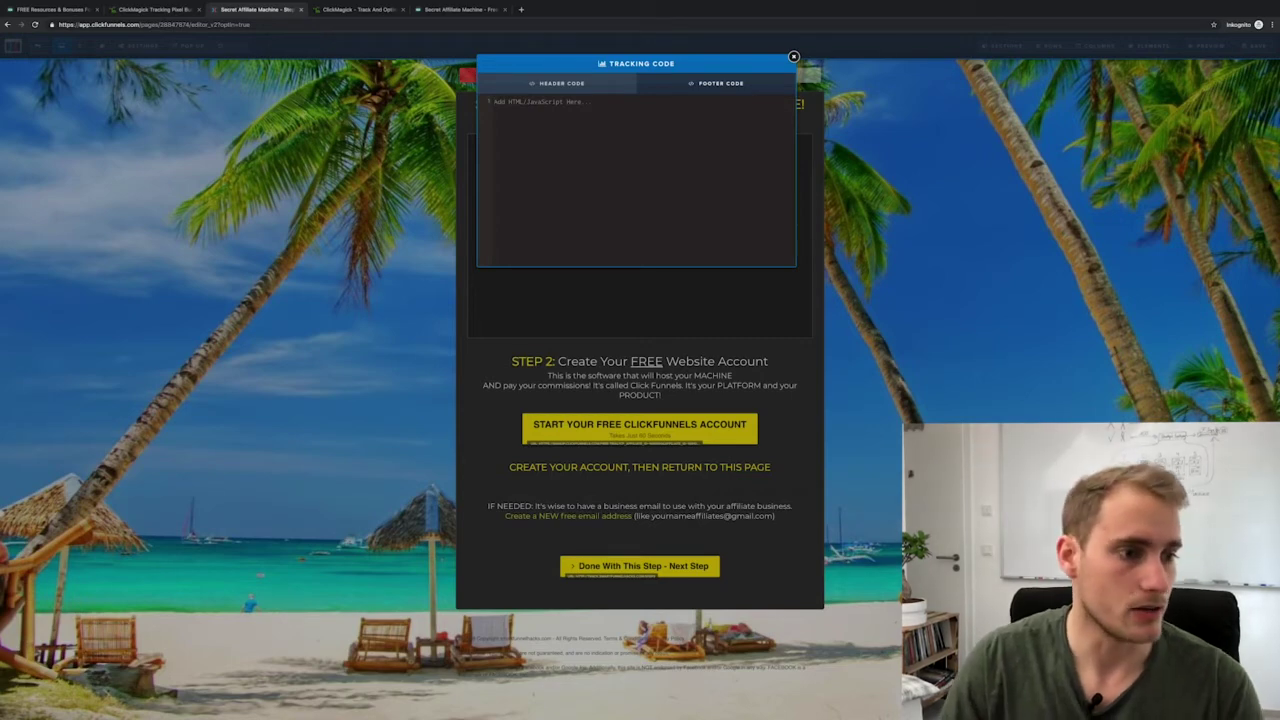
key("ctrl+v")
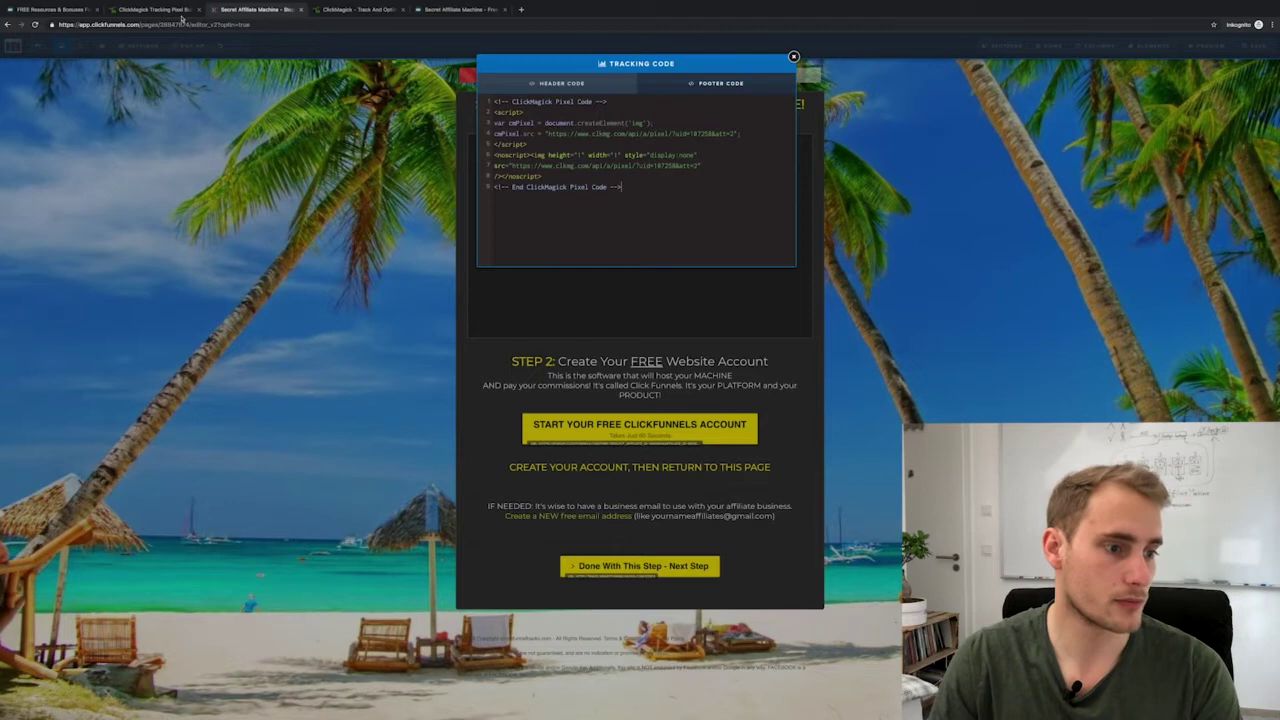
Compare the pasted code with the Pixel Builder's, then save the page and return to the funnel overview.
left_click(153, 12)
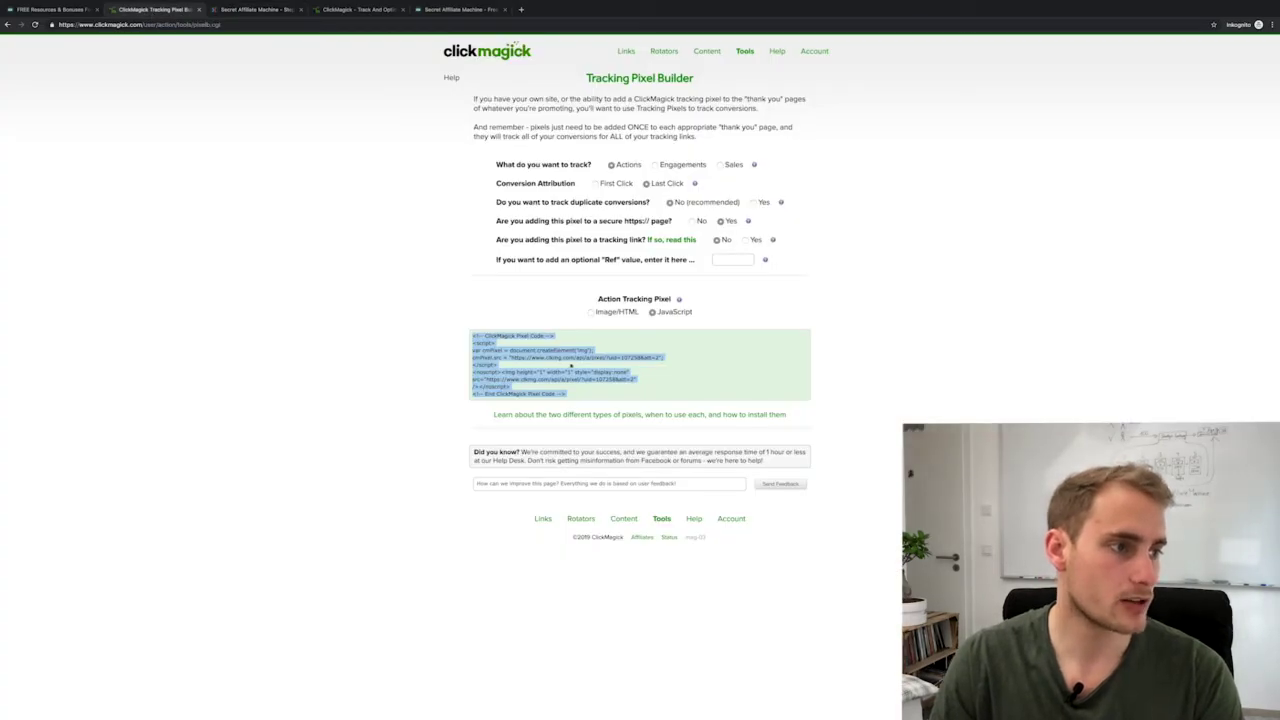
left_click(257, 10)
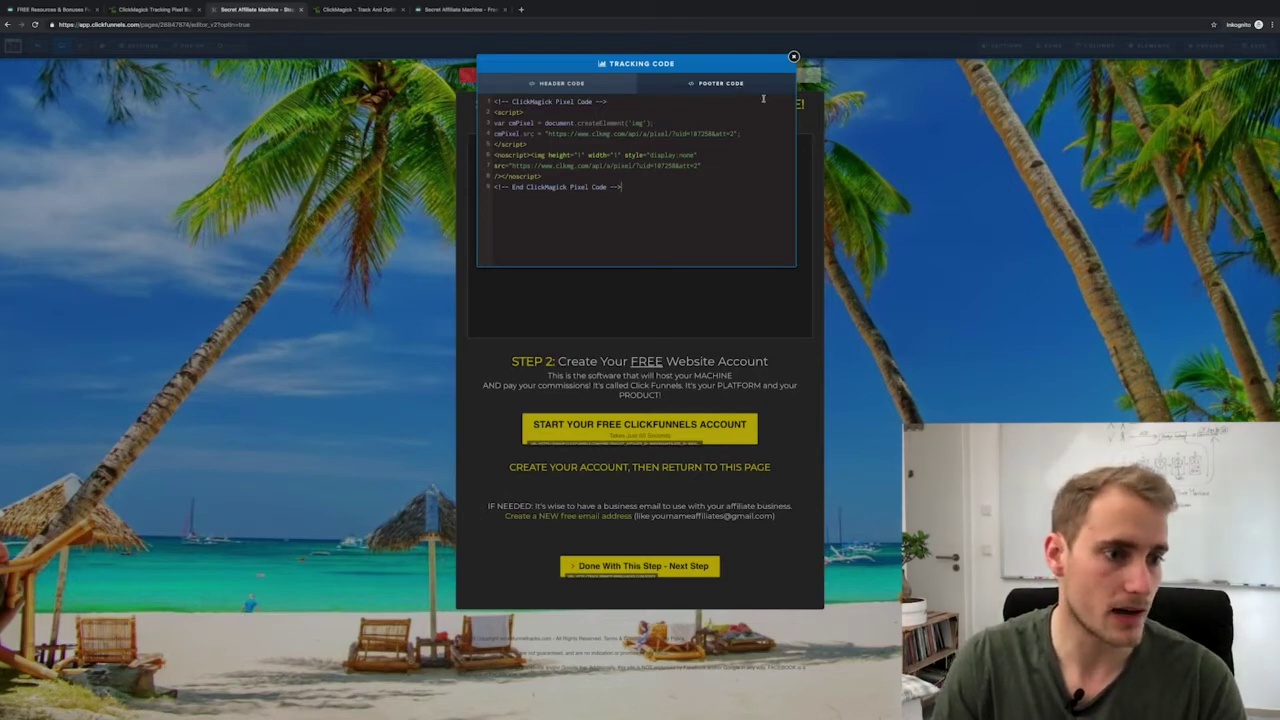
left_click(793, 57)
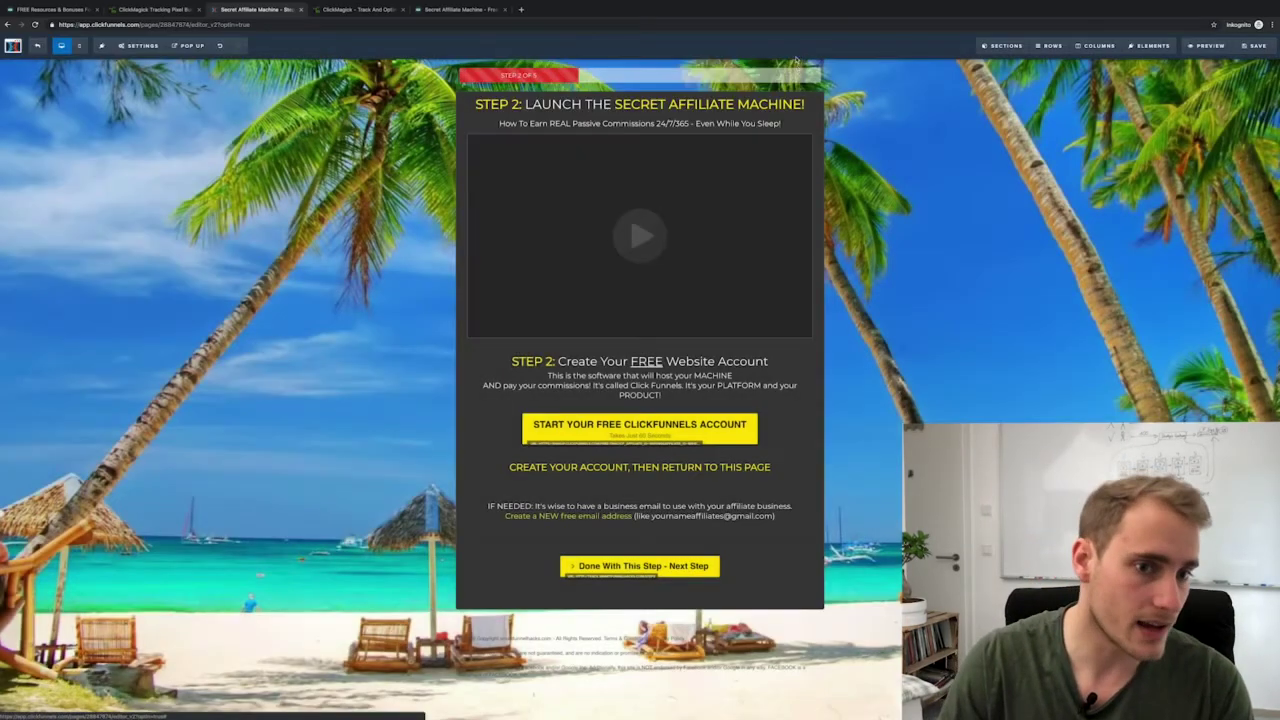
left_click(1250, 46)
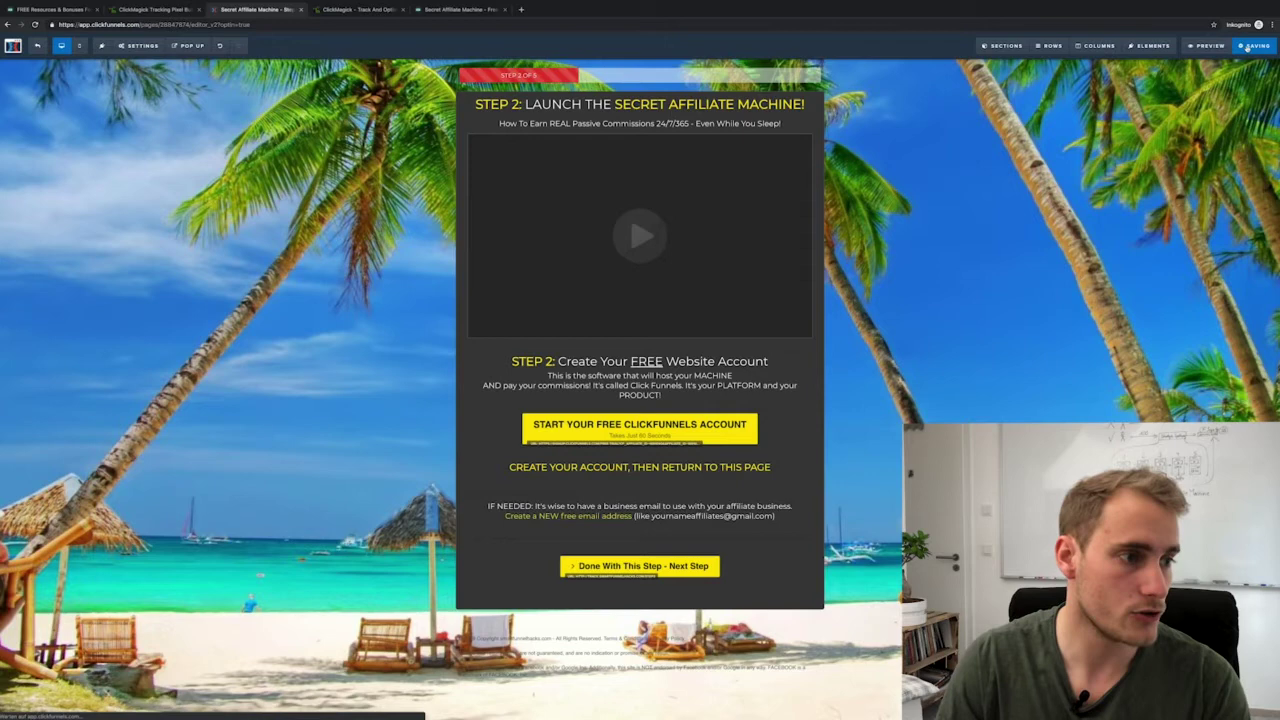
left_click(36, 47)
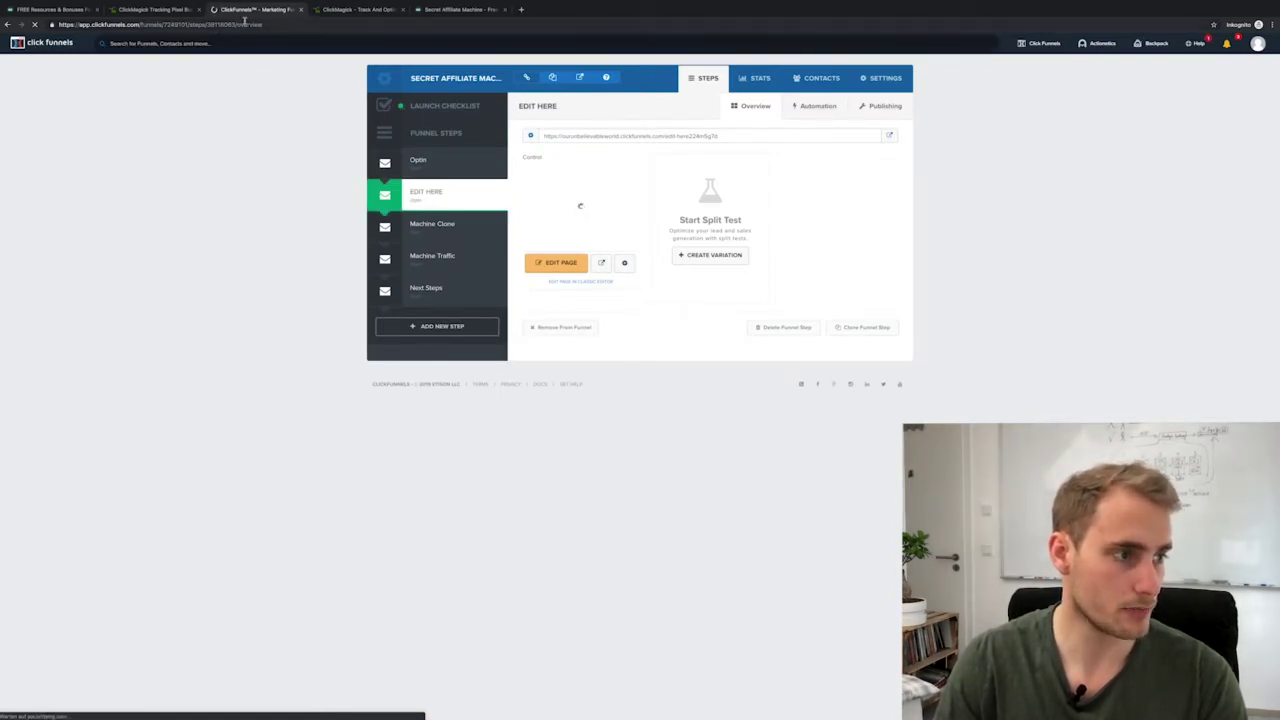
Switch to ClickMagick, open the Traffic4Me link's settings from the links list and copy its tracking link.
left_click(162, 12)
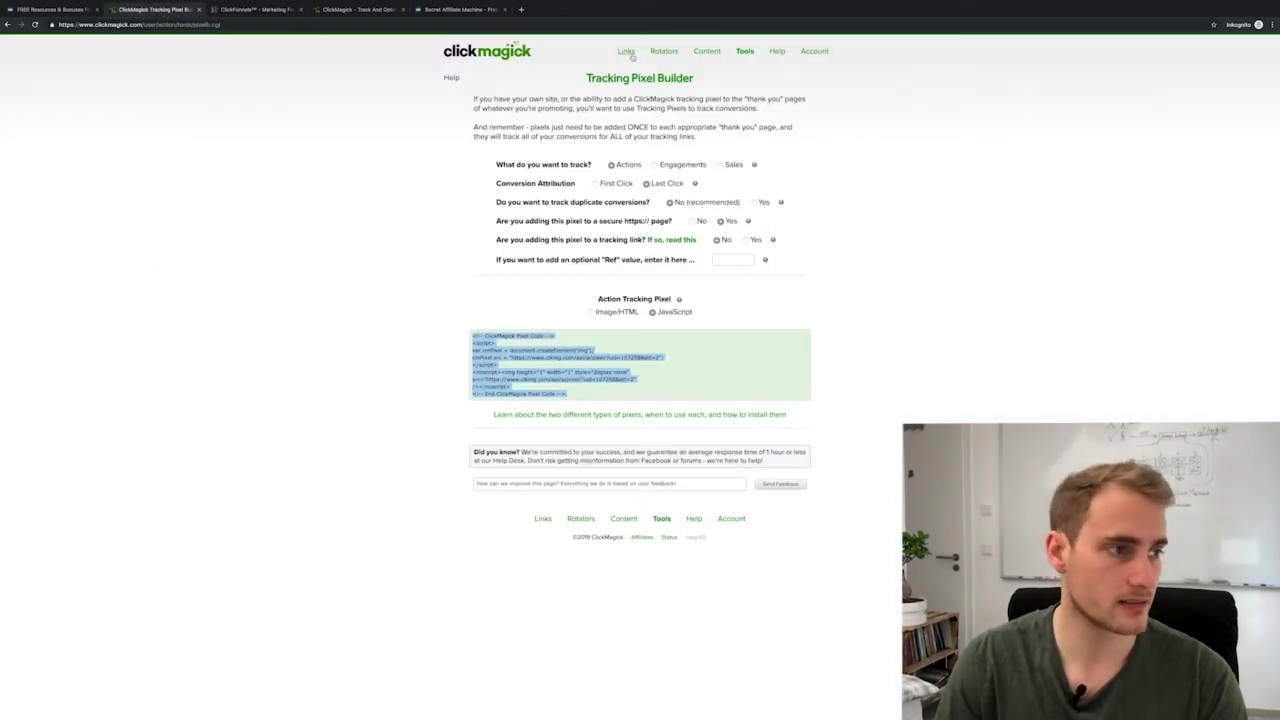
left_click(629, 53)
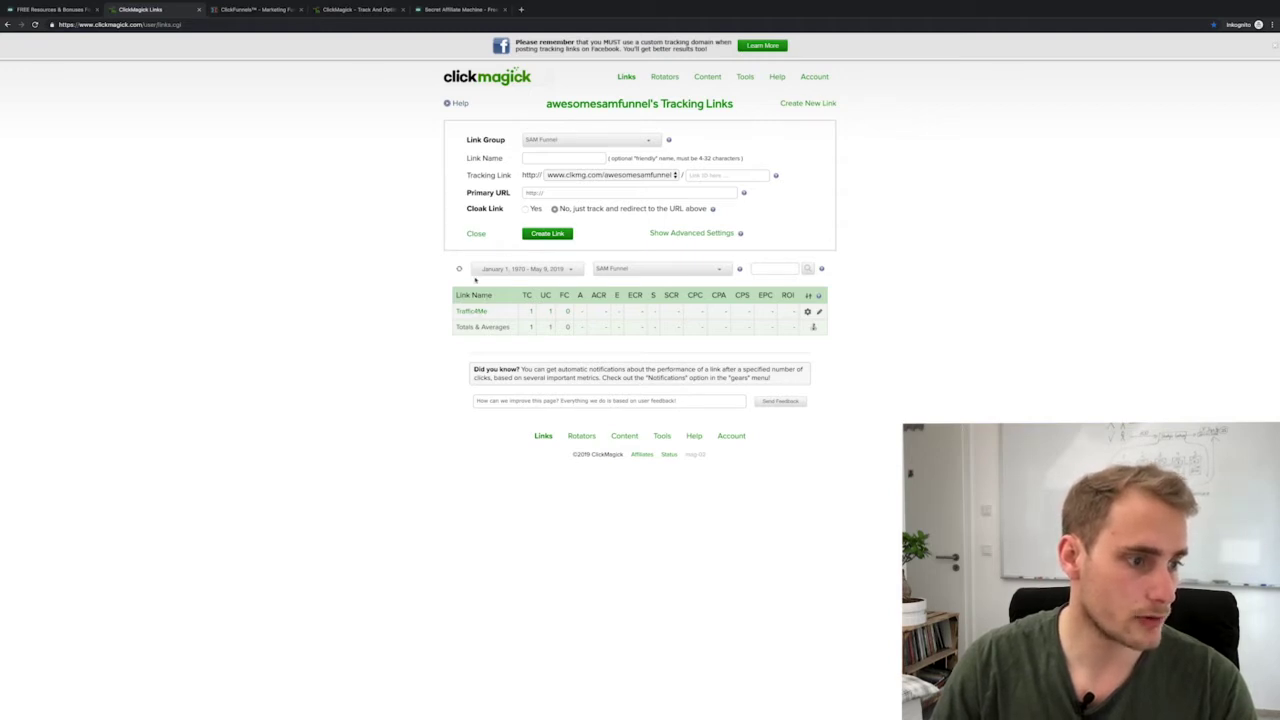
left_click(477, 312)
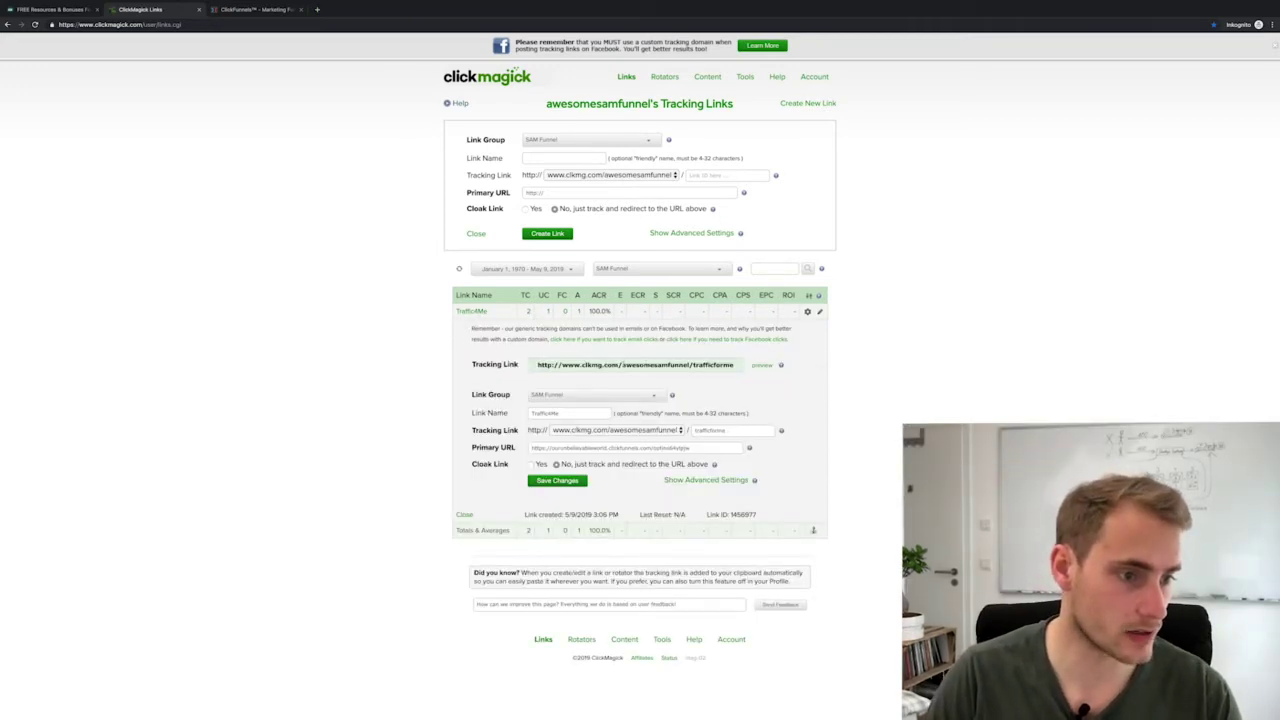
left_click(635, 364)
right_click(628, 364)
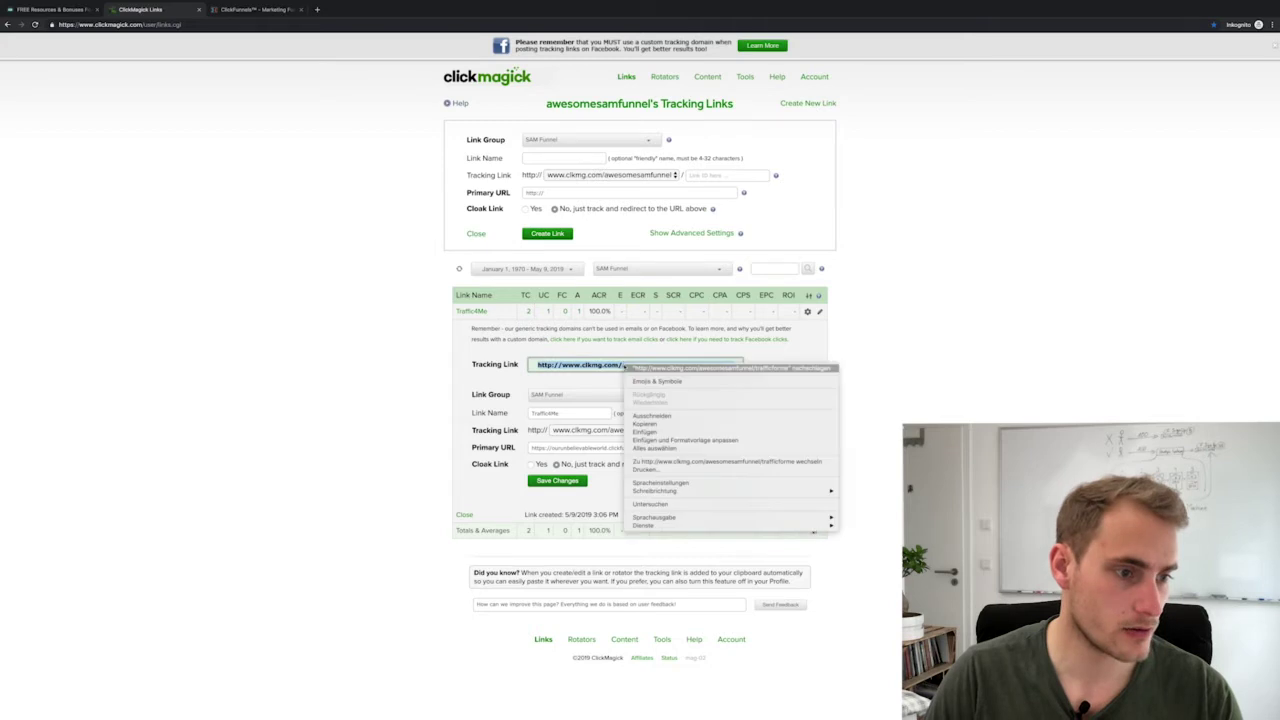
left_click(668, 420)
left_click(335, 356)
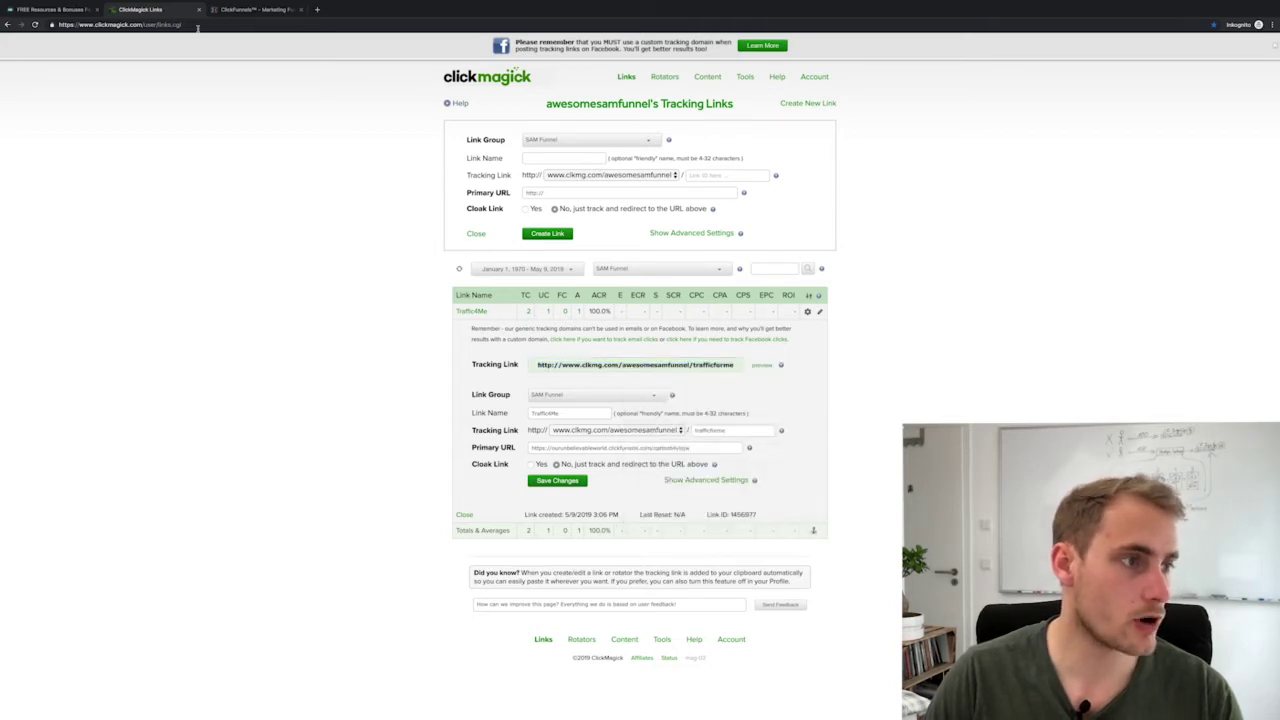
Load the copied tracking link in a new browser tab and submit the opt-in form with a test email address.
left_click(317, 9)
type("http://www.clkmg.com/awesomeaomfunnel/trafficforme")
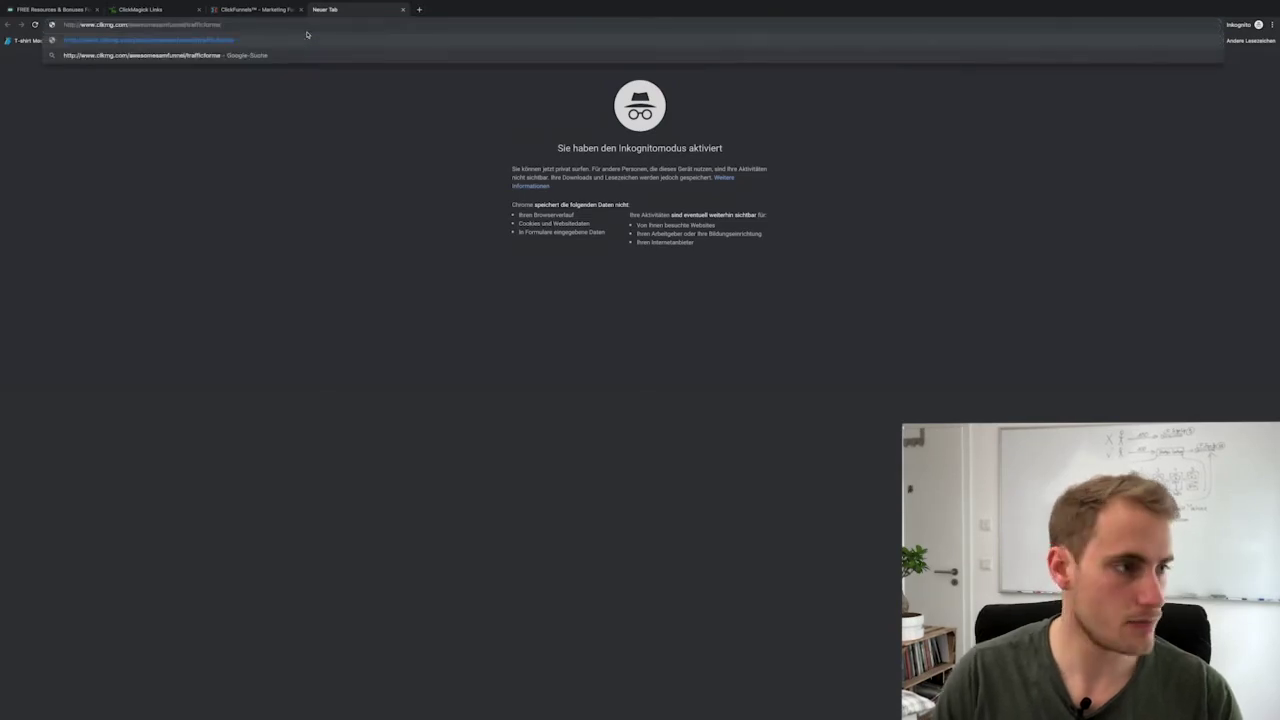
key("Return")
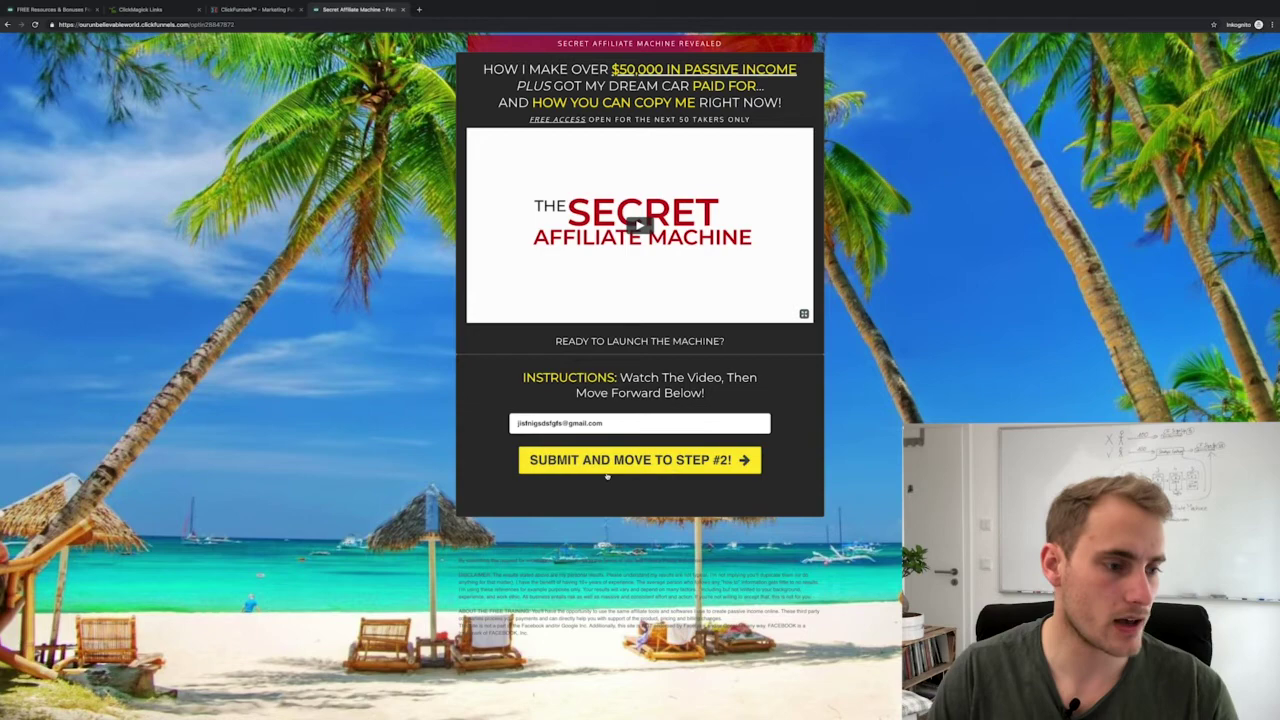
left_click(640, 462)
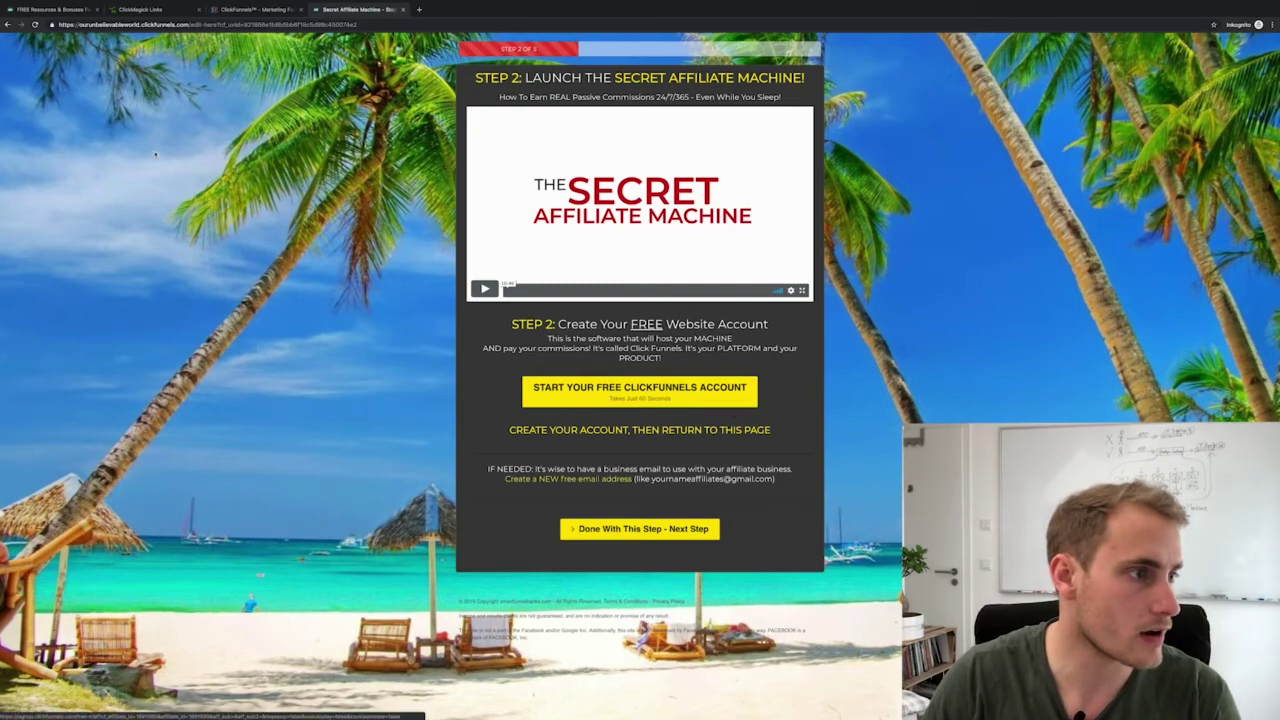
Return to ClickMagick, refresh the link stats, hide the new-link form and examine the Traffic4Me link's total click details.
left_click(160, 10)
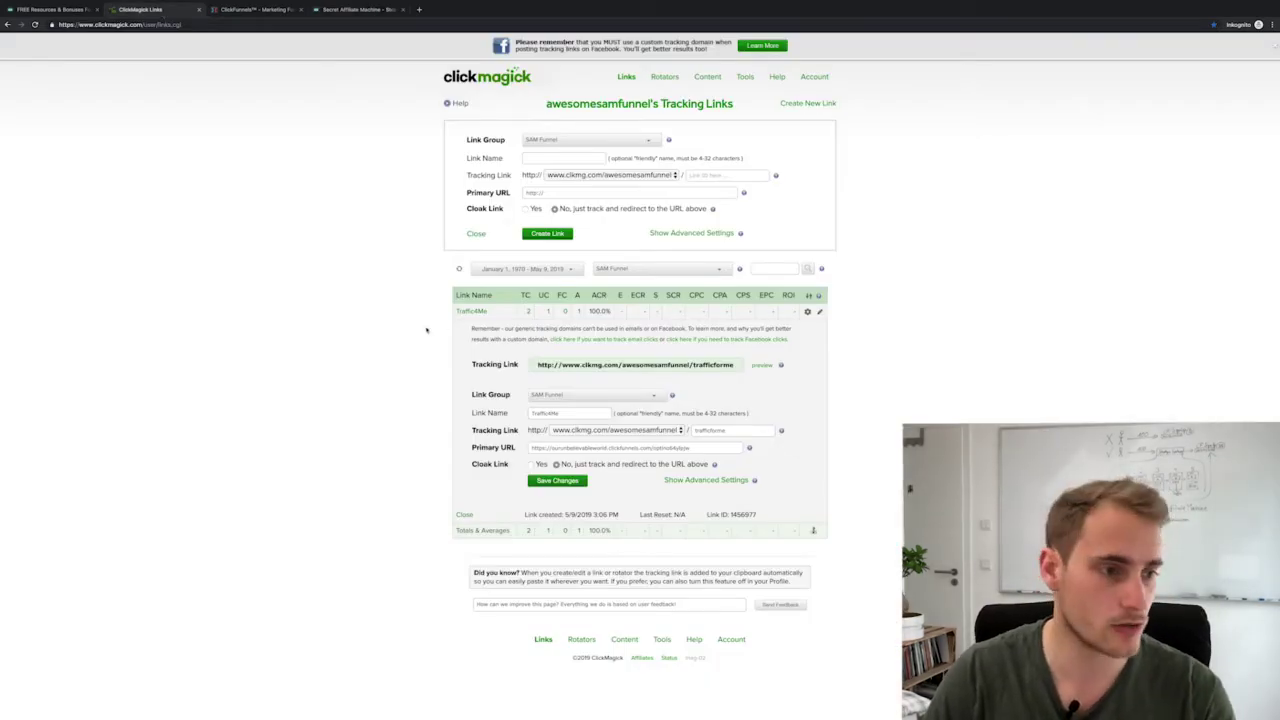
left_click(459, 269)
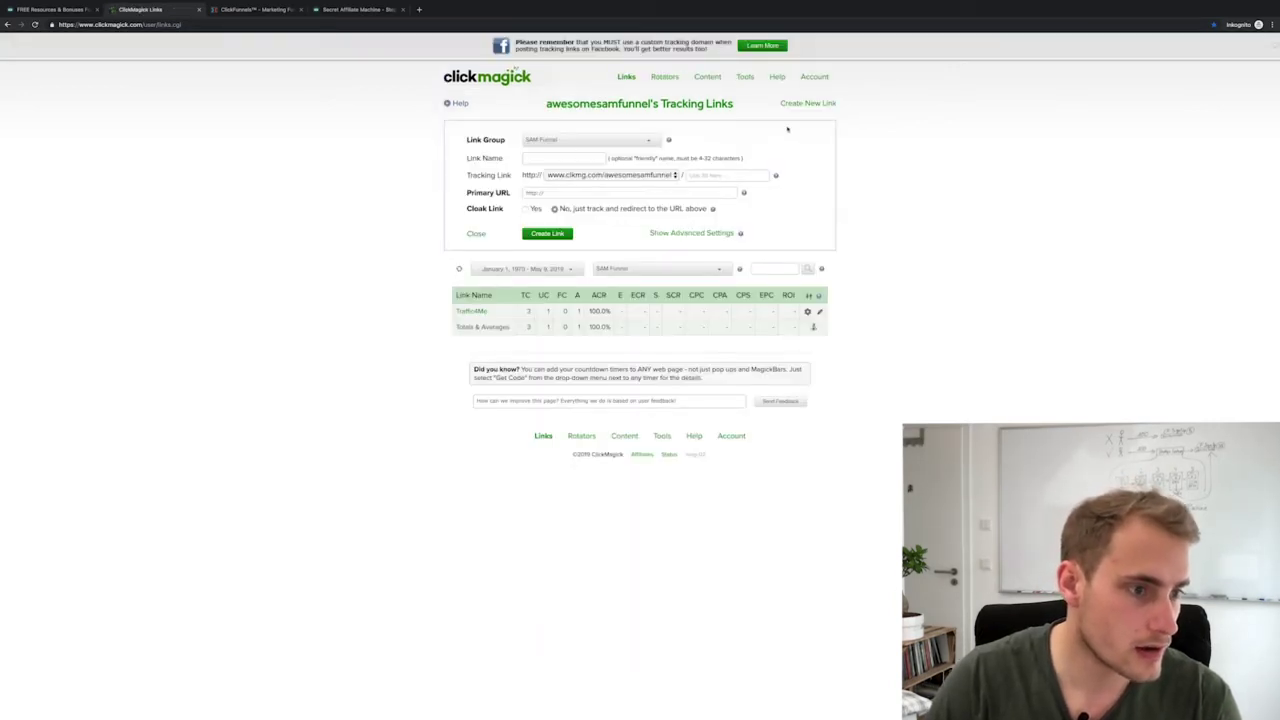
left_click(476, 233)
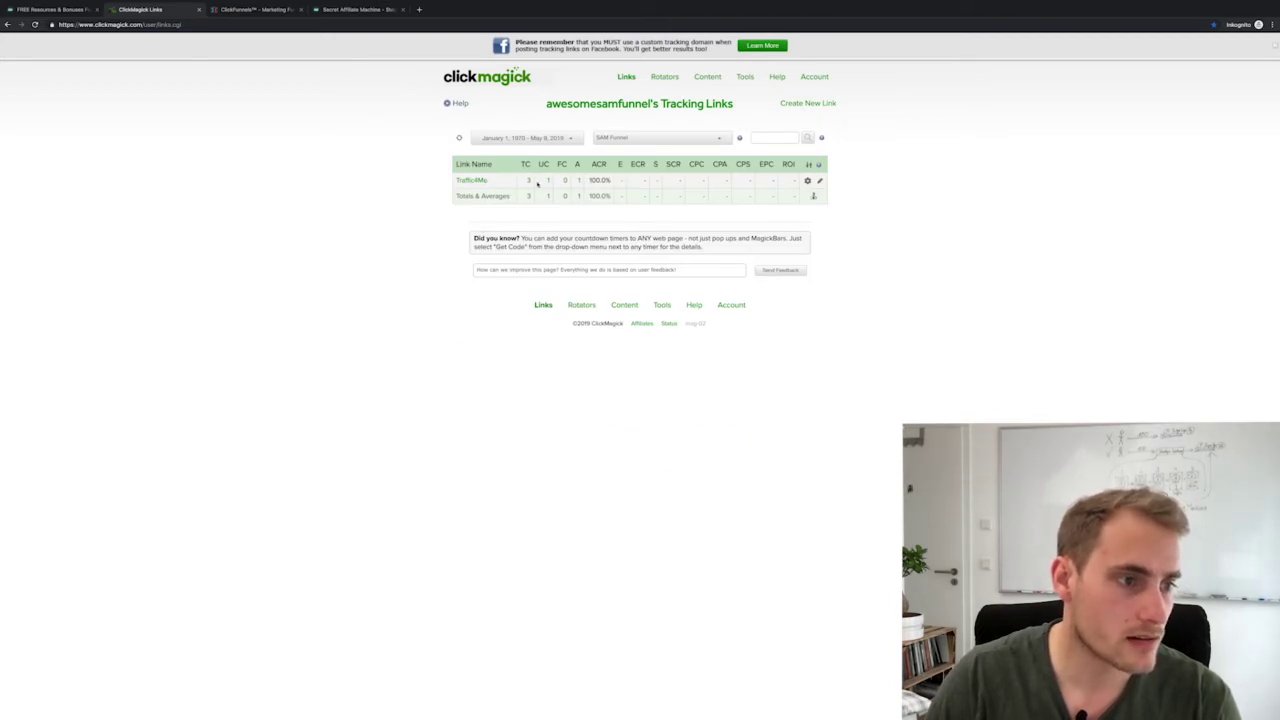
left_click(472, 181)
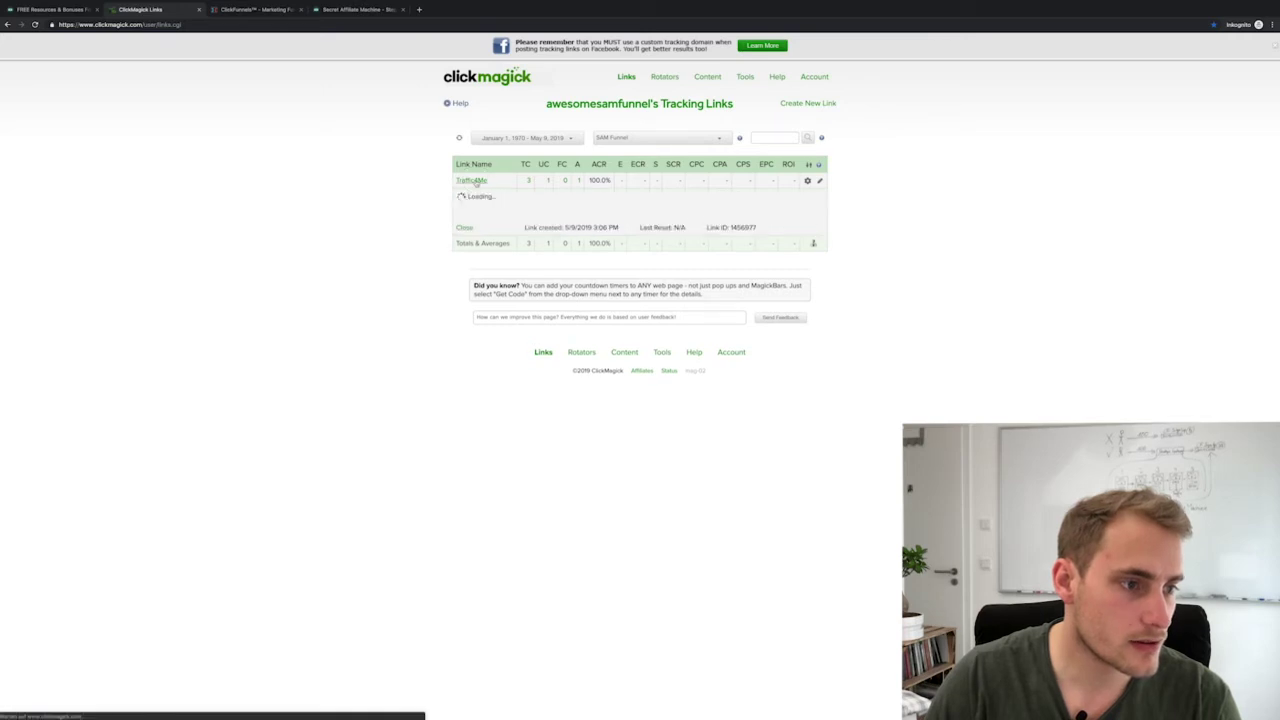
left_click(528, 183)
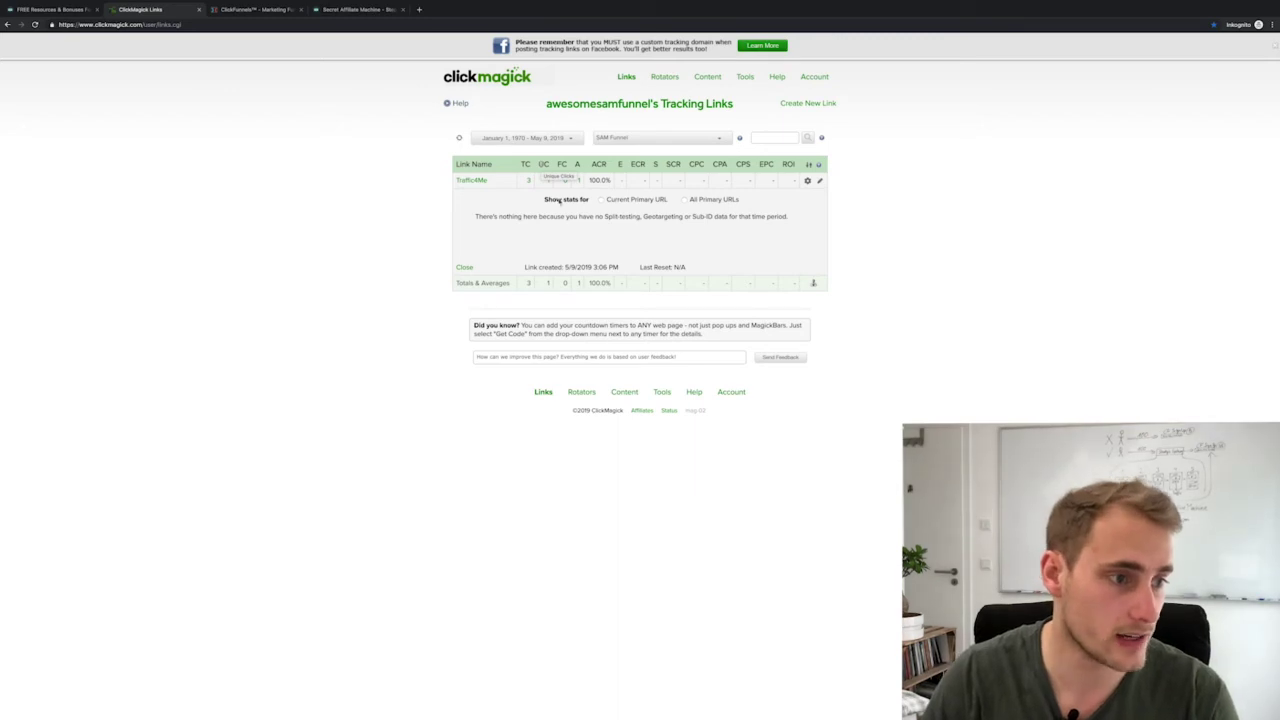
Examine the Traffic4Me link's unique click log, action log and action conversion rate.
left_click(548, 182)
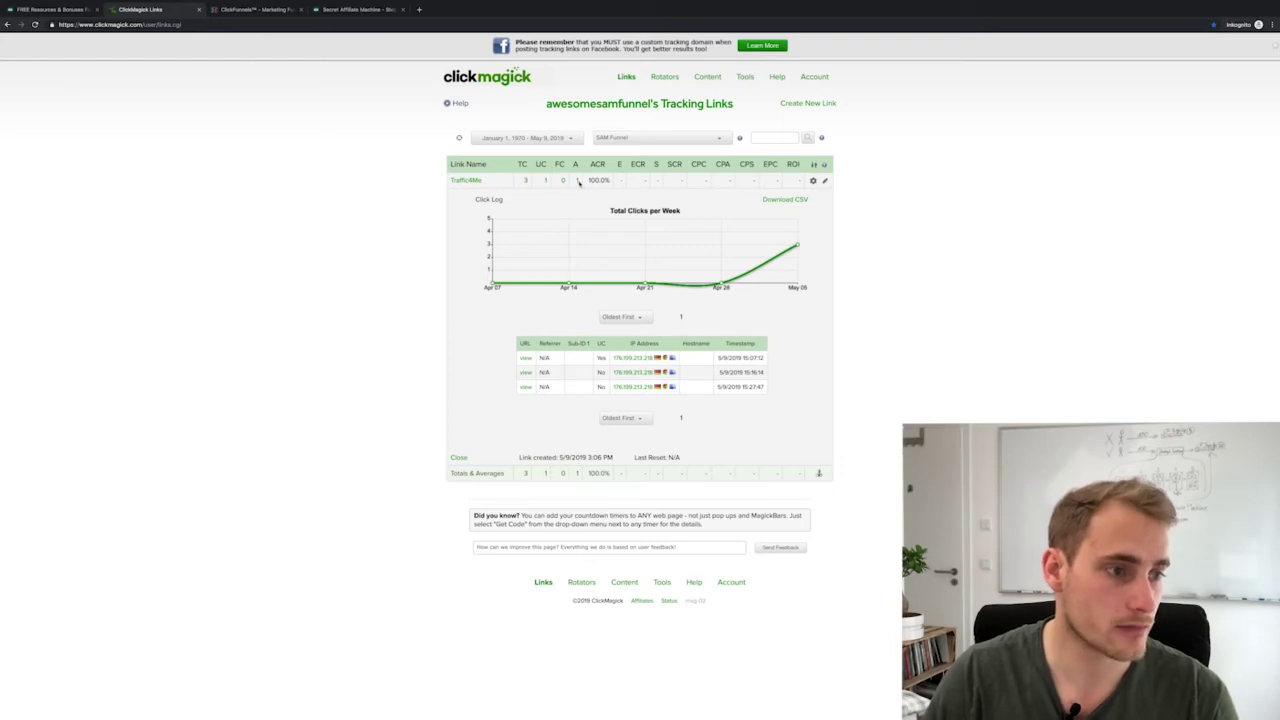
left_click(577, 181)
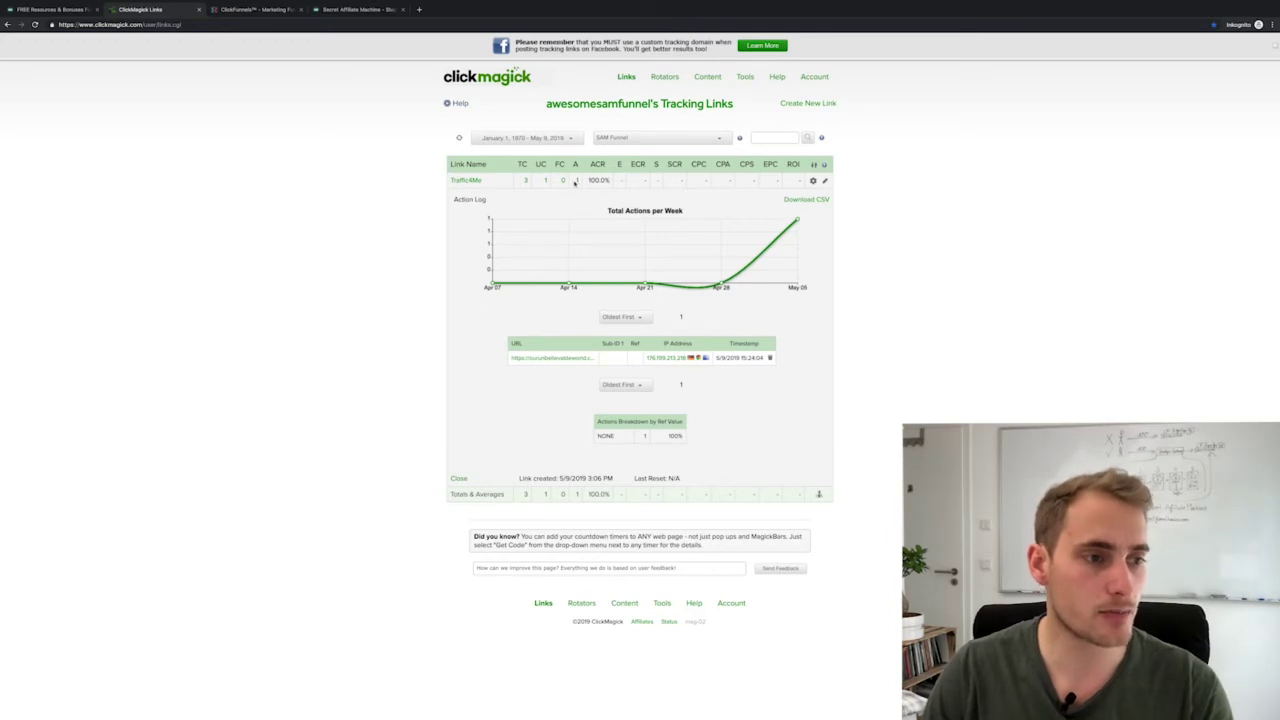
left_click_drag(589, 180, 609, 180)
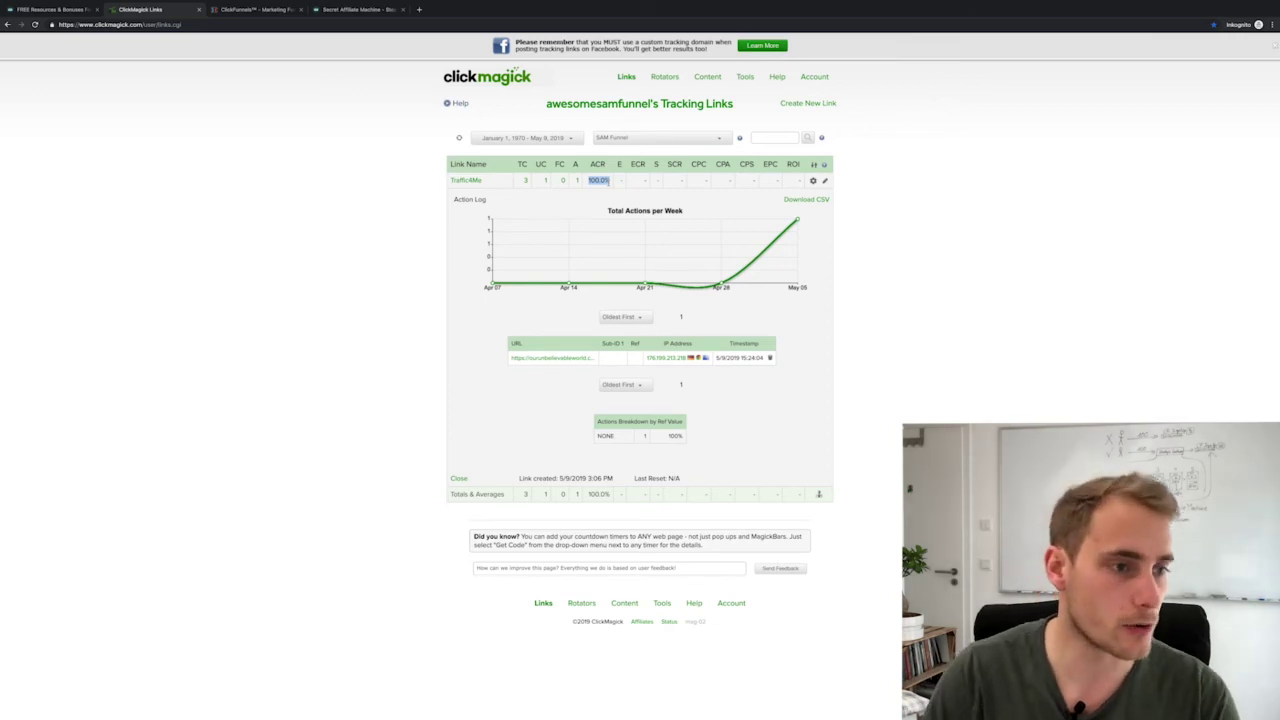
left_click(883, 177)
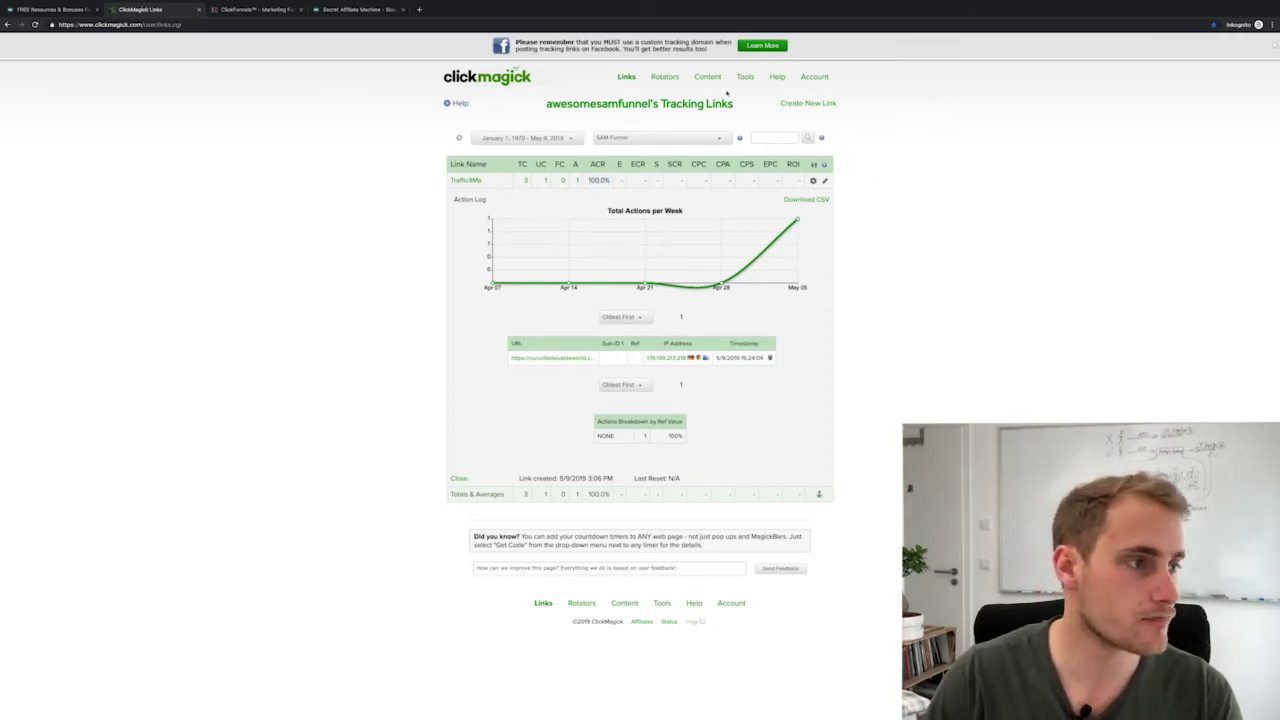
Switch to ClickFunnels, open the EDIT HERE step's page in the editor and copy the START YOUR FREE CLICKFUNNELS ACCOUNT button's website URL.
left_click(255, 10)
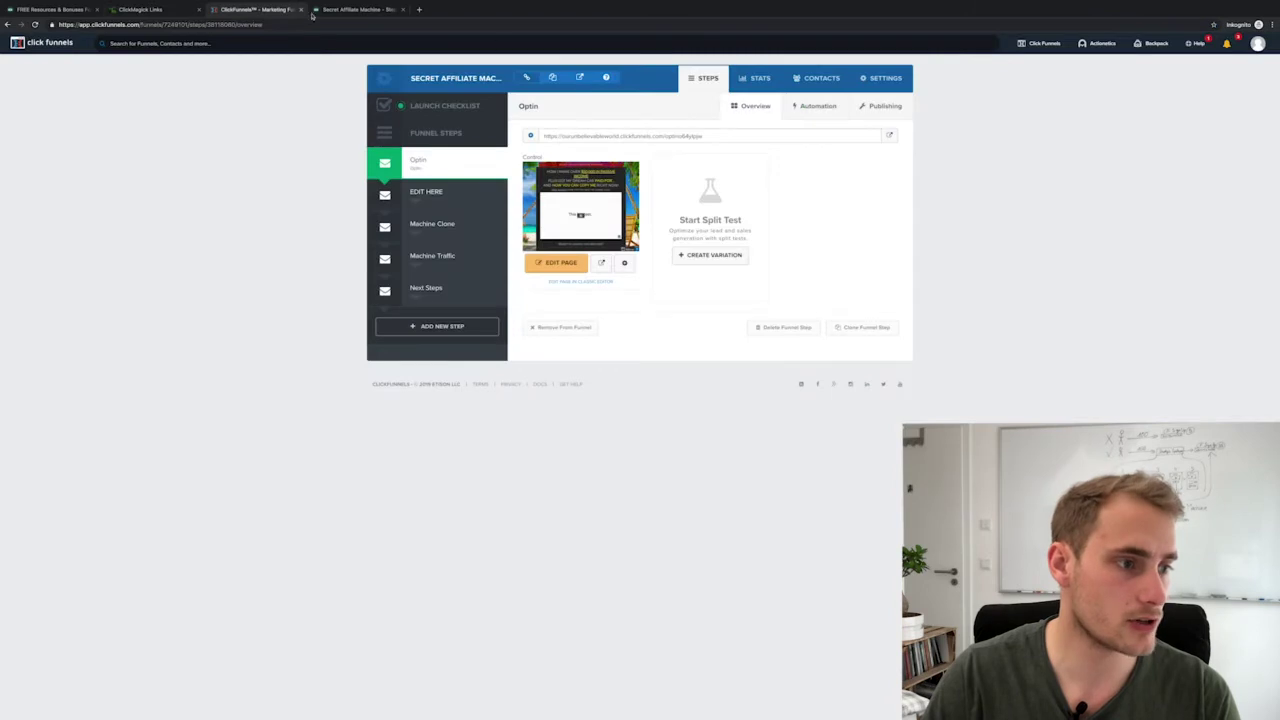
left_click(427, 198)
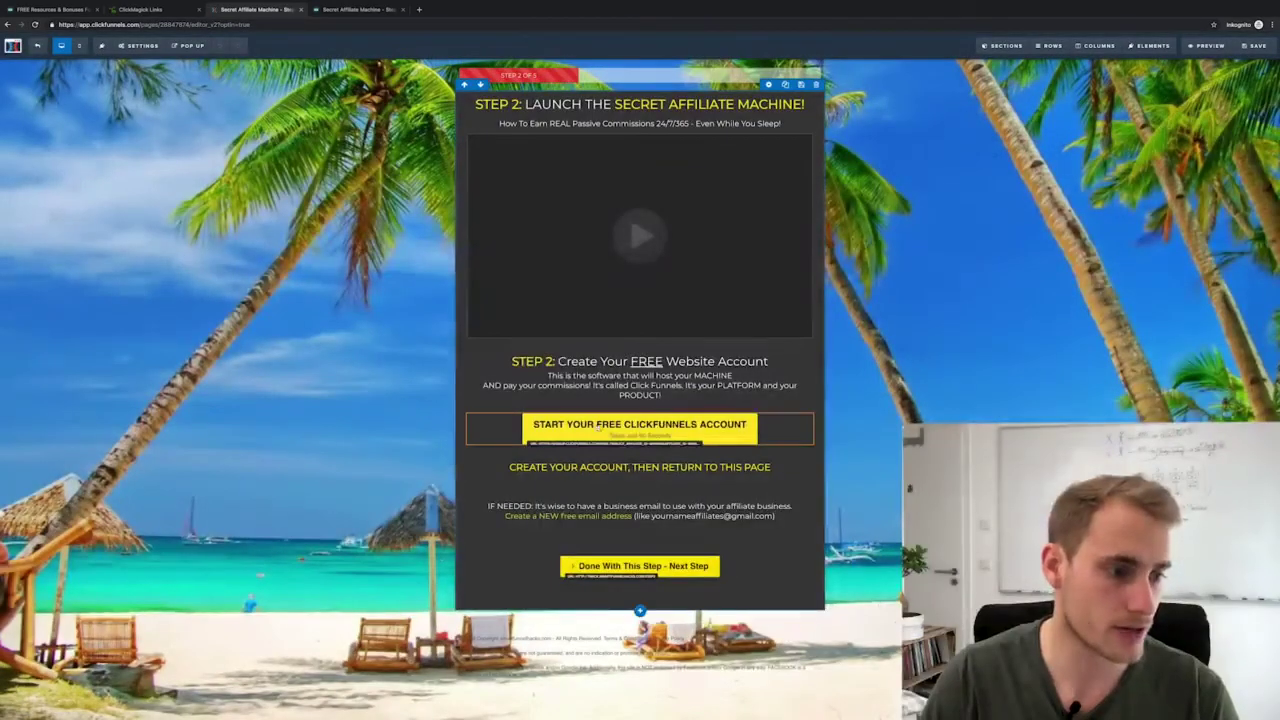
left_click(629, 426)
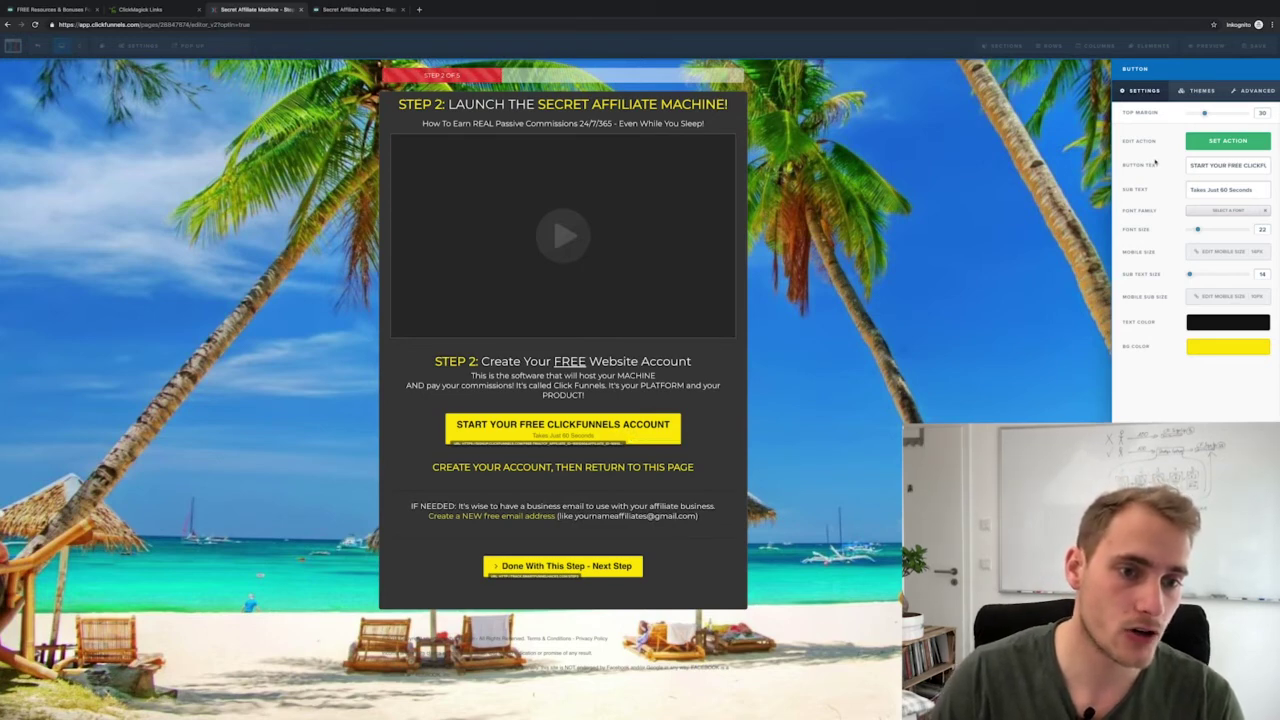
left_click(1205, 145)
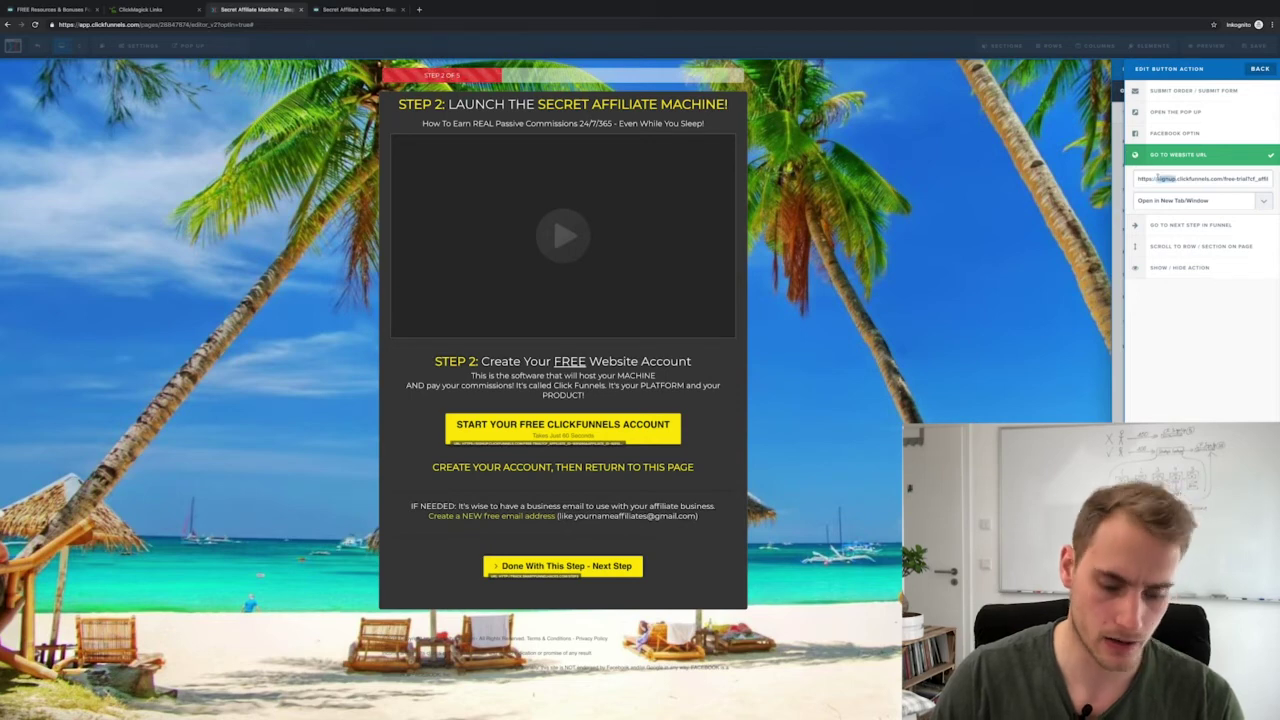
triple_click(1155, 178)
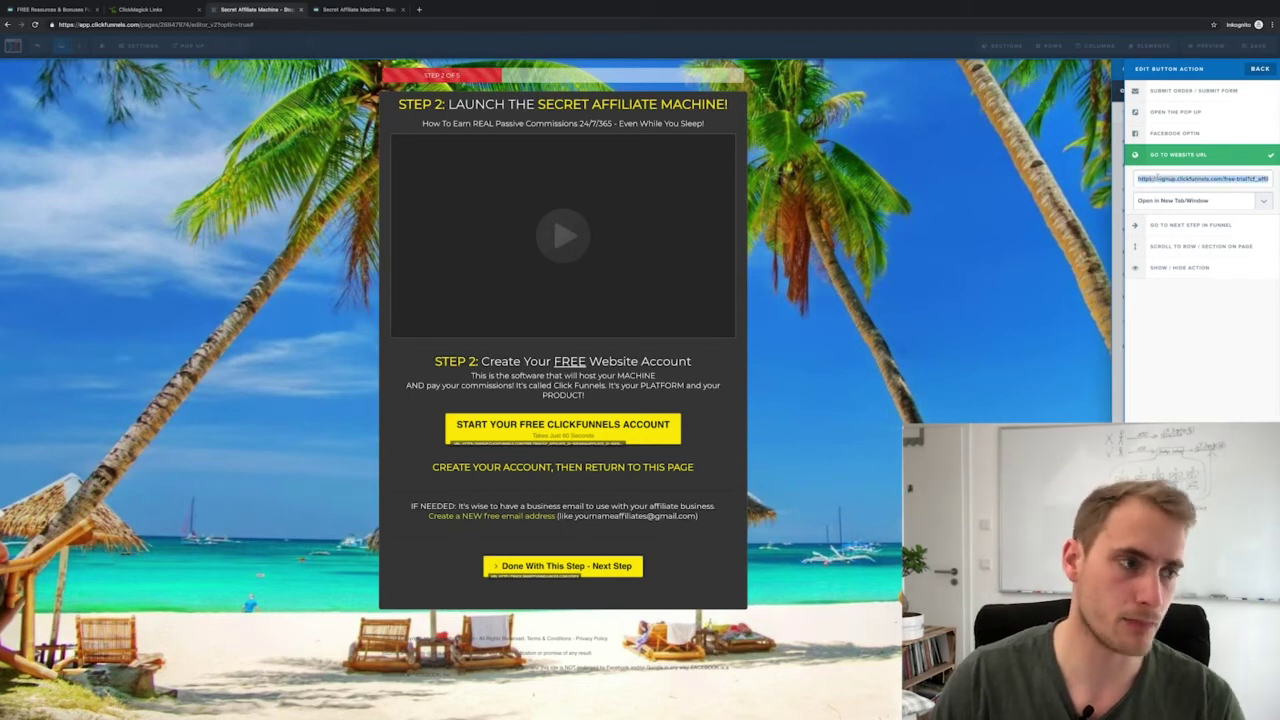
Switch to ClickMagick and start a new link in the SAM Funnel group named "Clickfunnels Affiliate Link Clic".
left_click(146, 9)
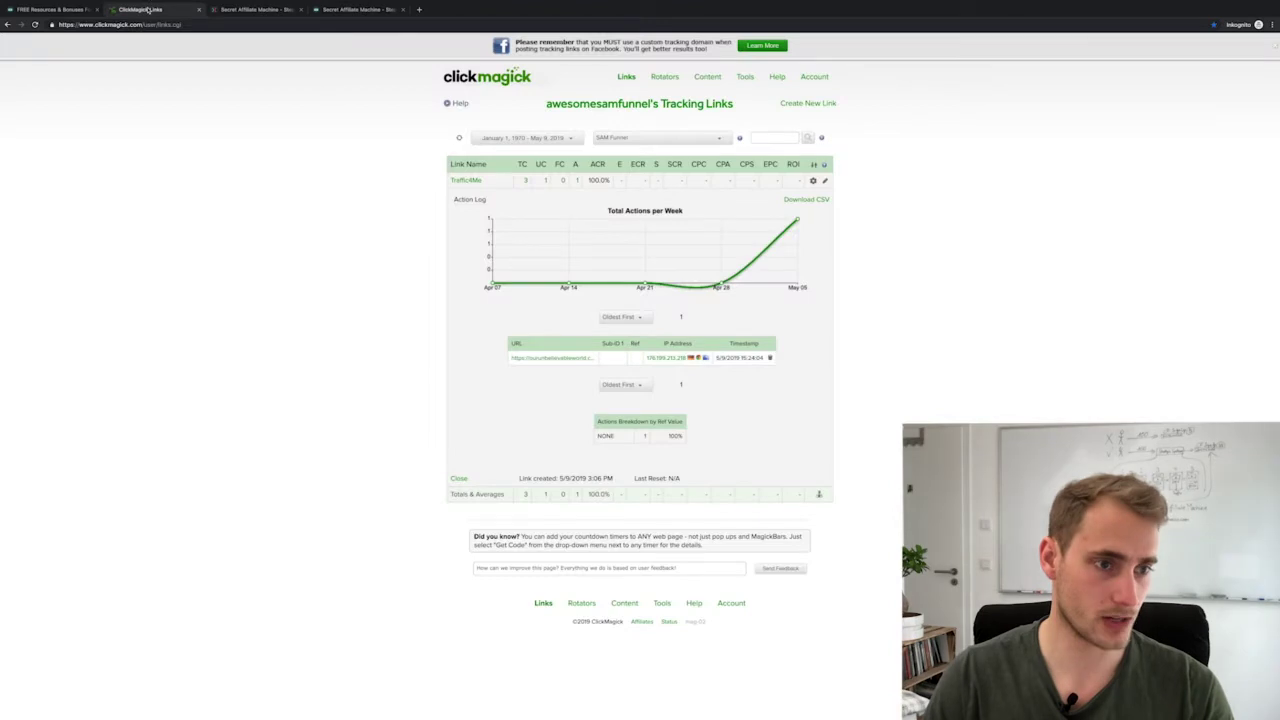
left_click(807, 104)
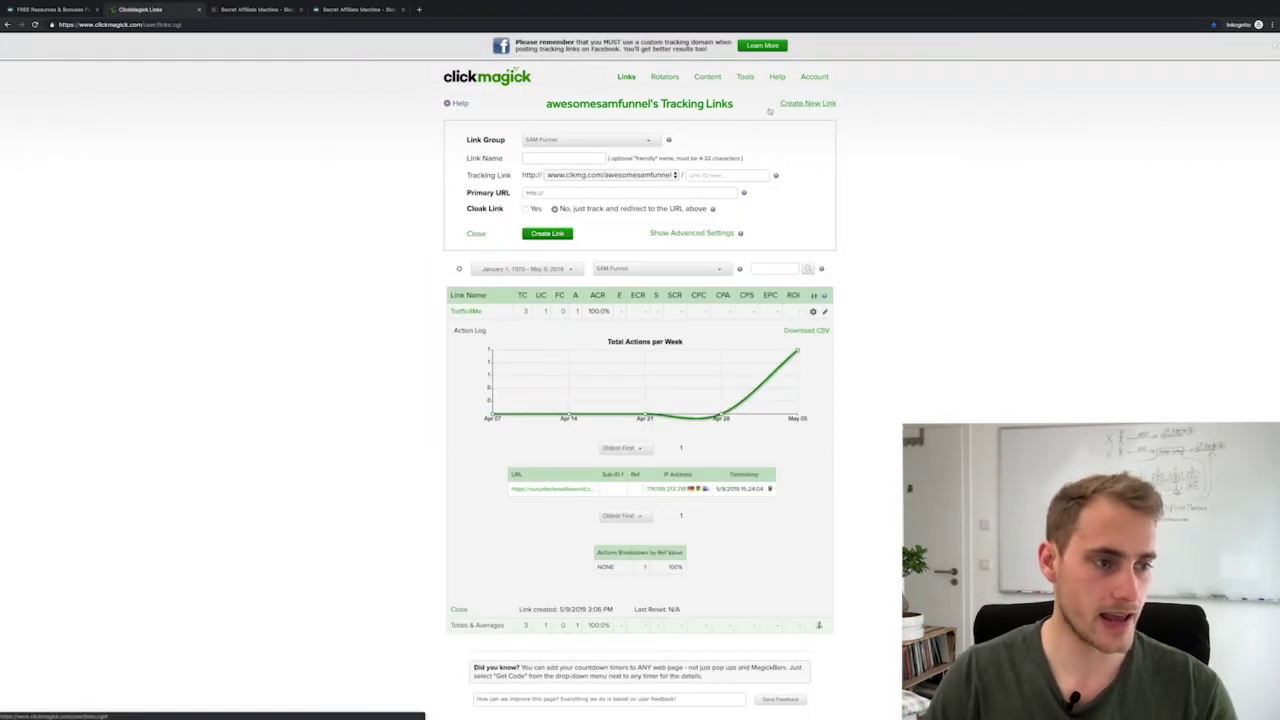
left_click(538, 157)
type("ClickFu")
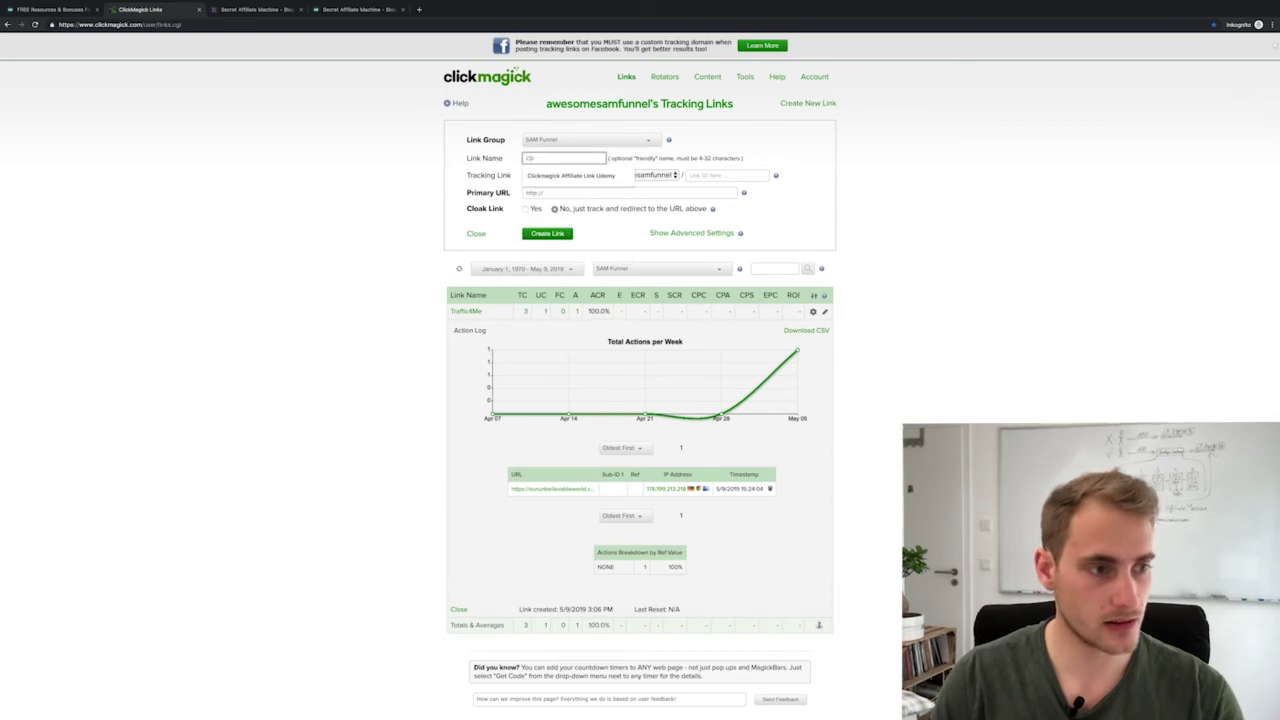
type("nnels Af")
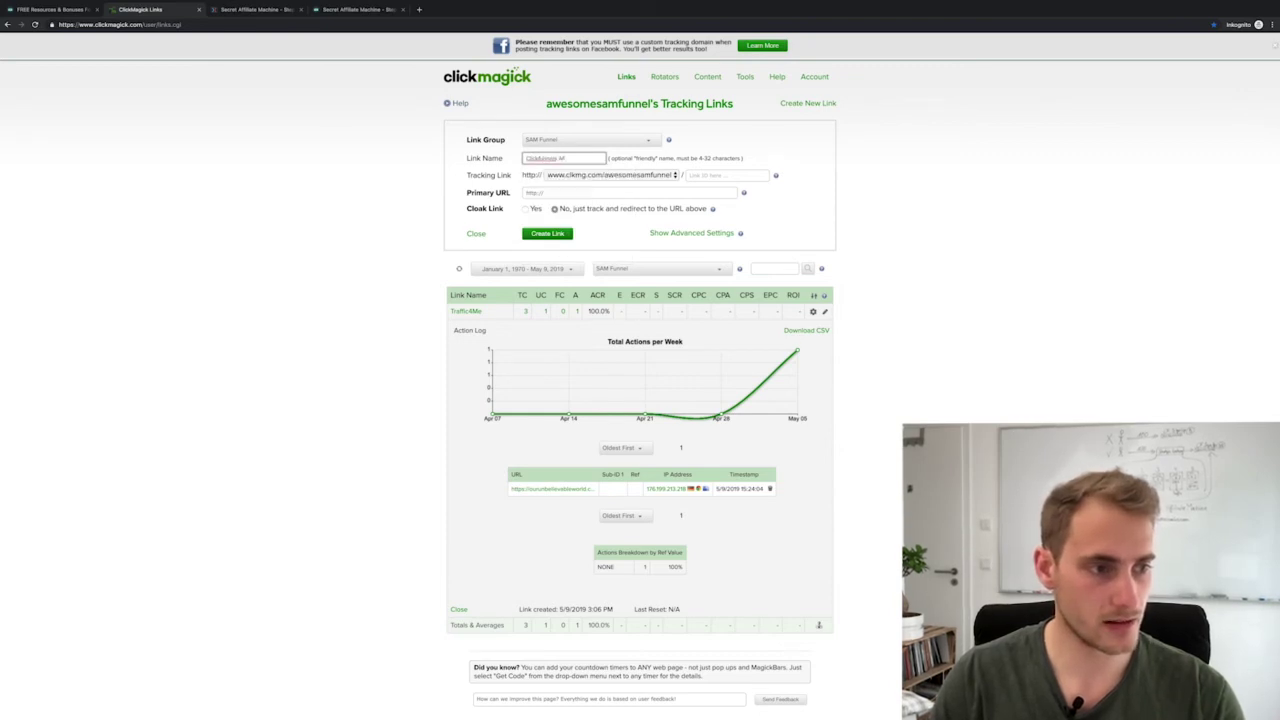
type("filiate 1")
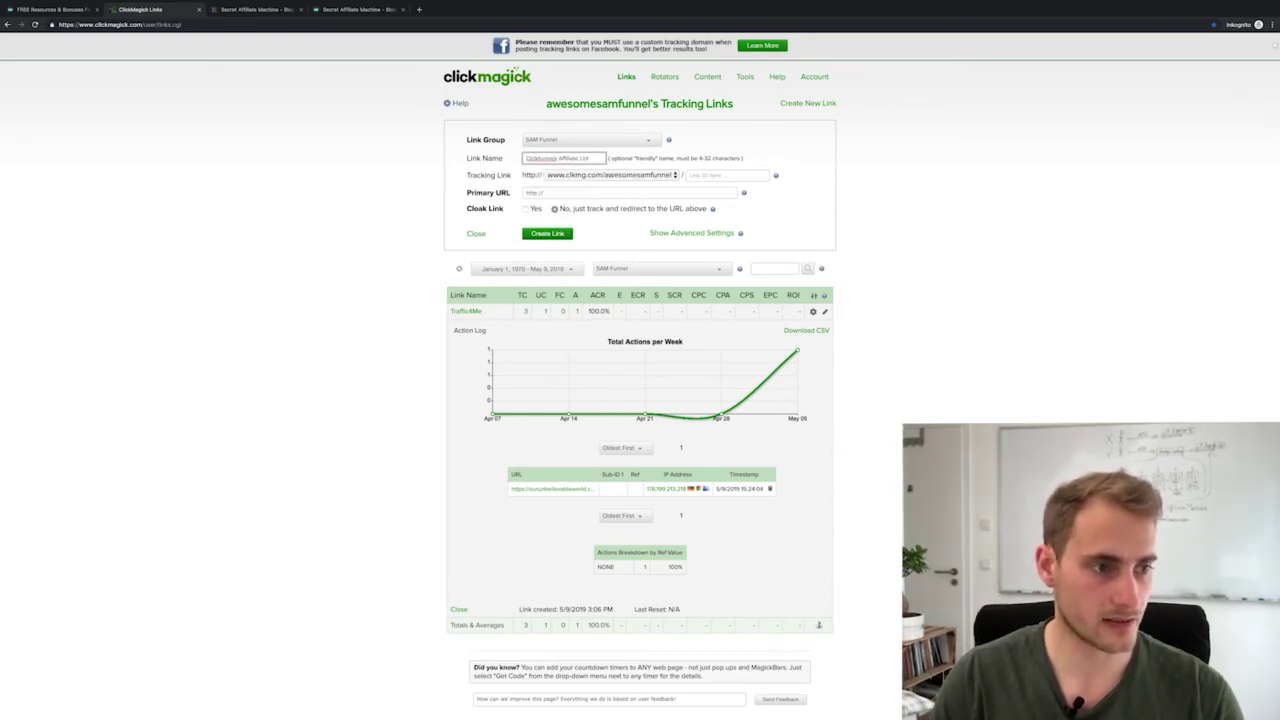
type("k 1")
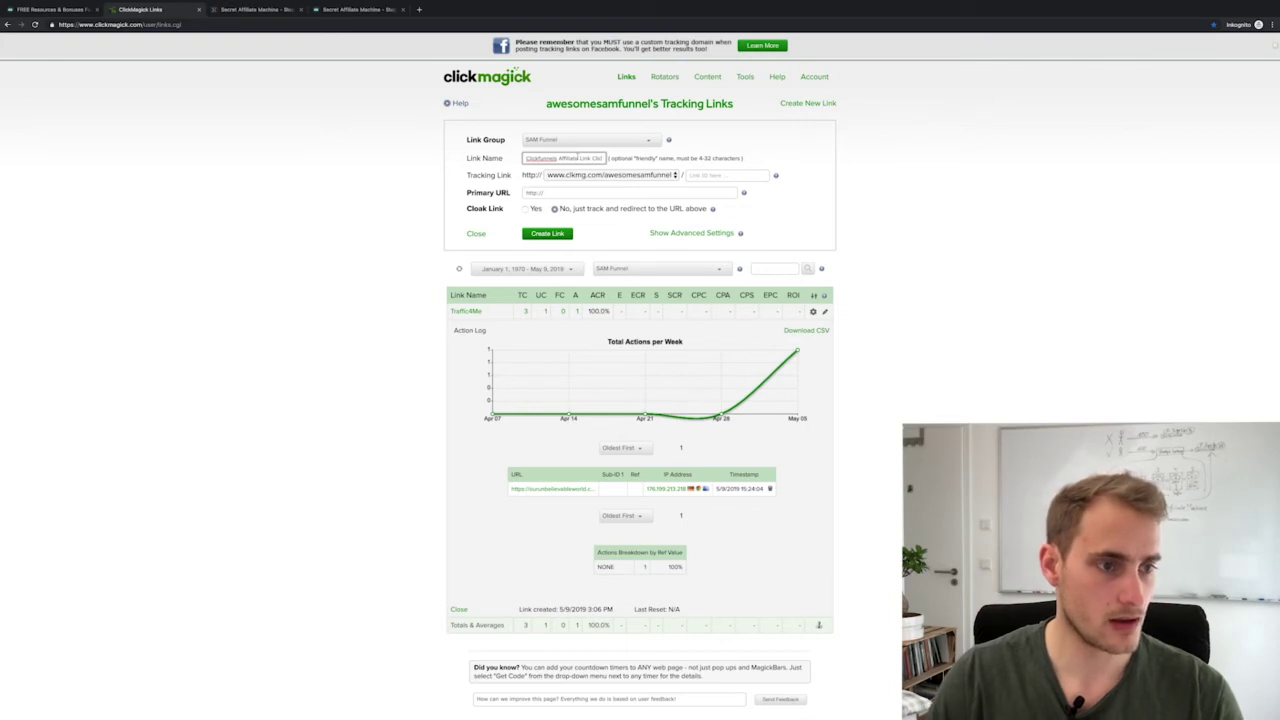
left_click(713, 176)
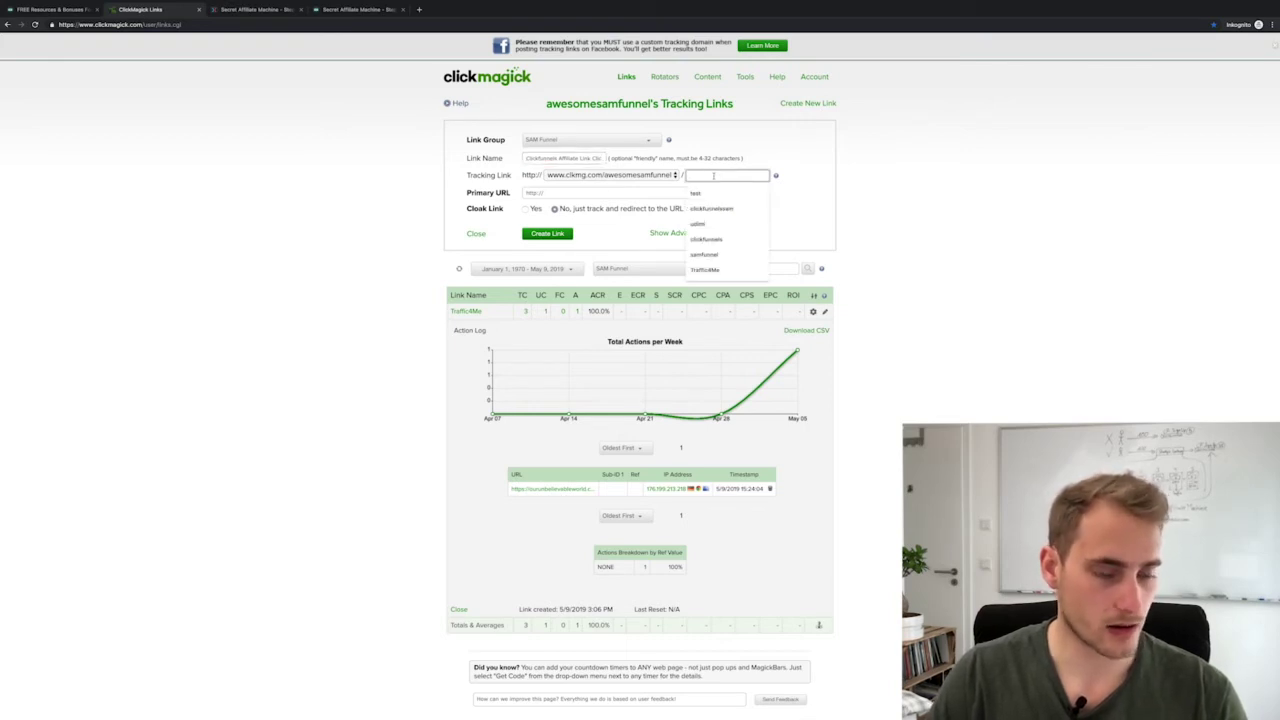
type("c")
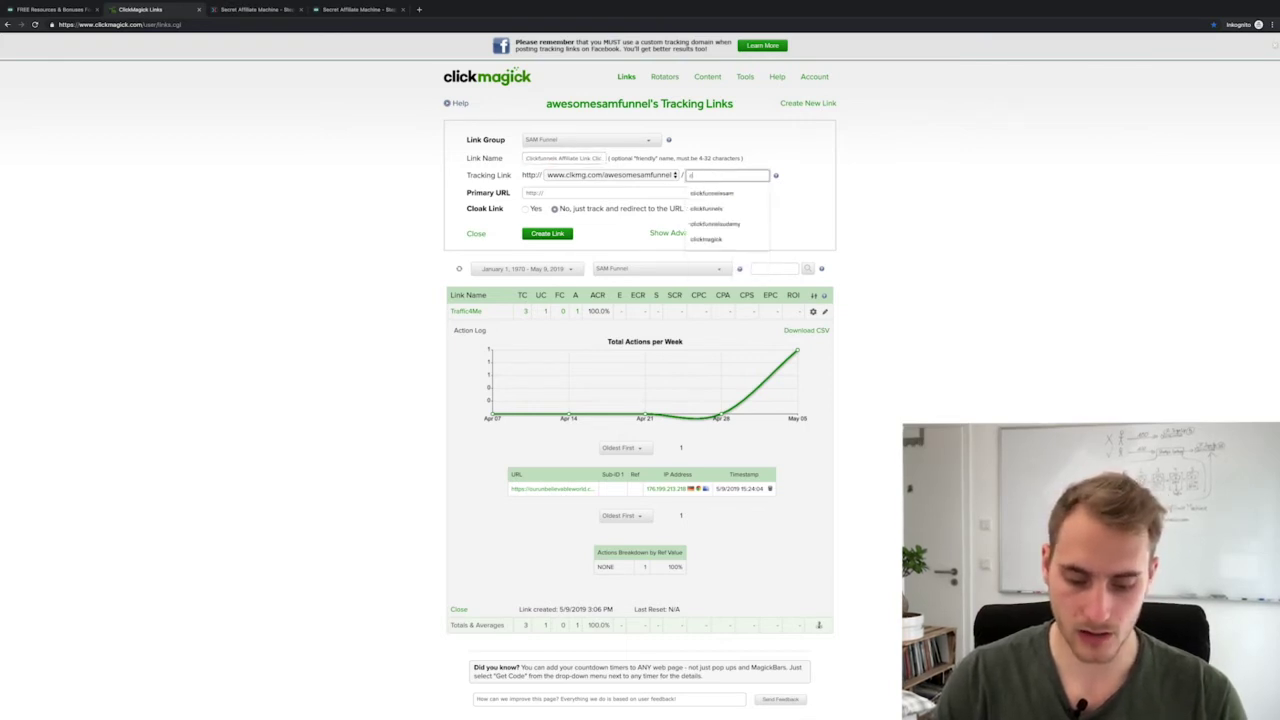
type("lickfunnelsa")
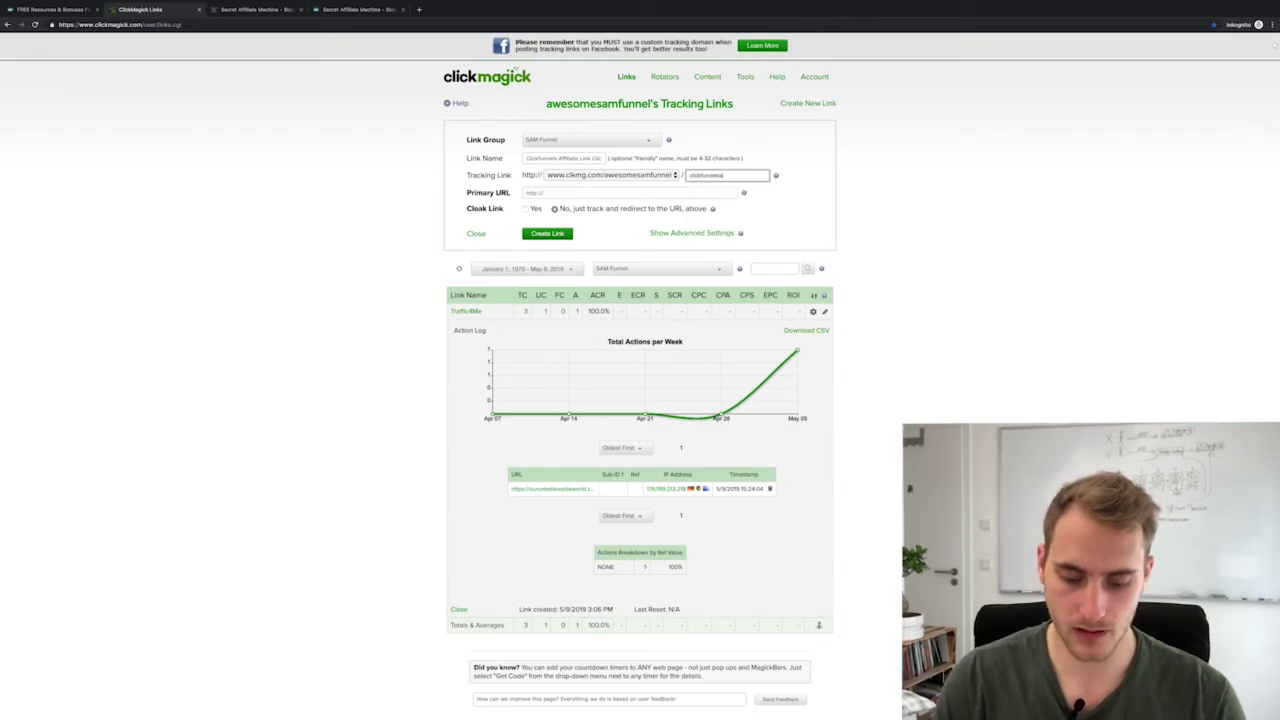
type("ffiliat")
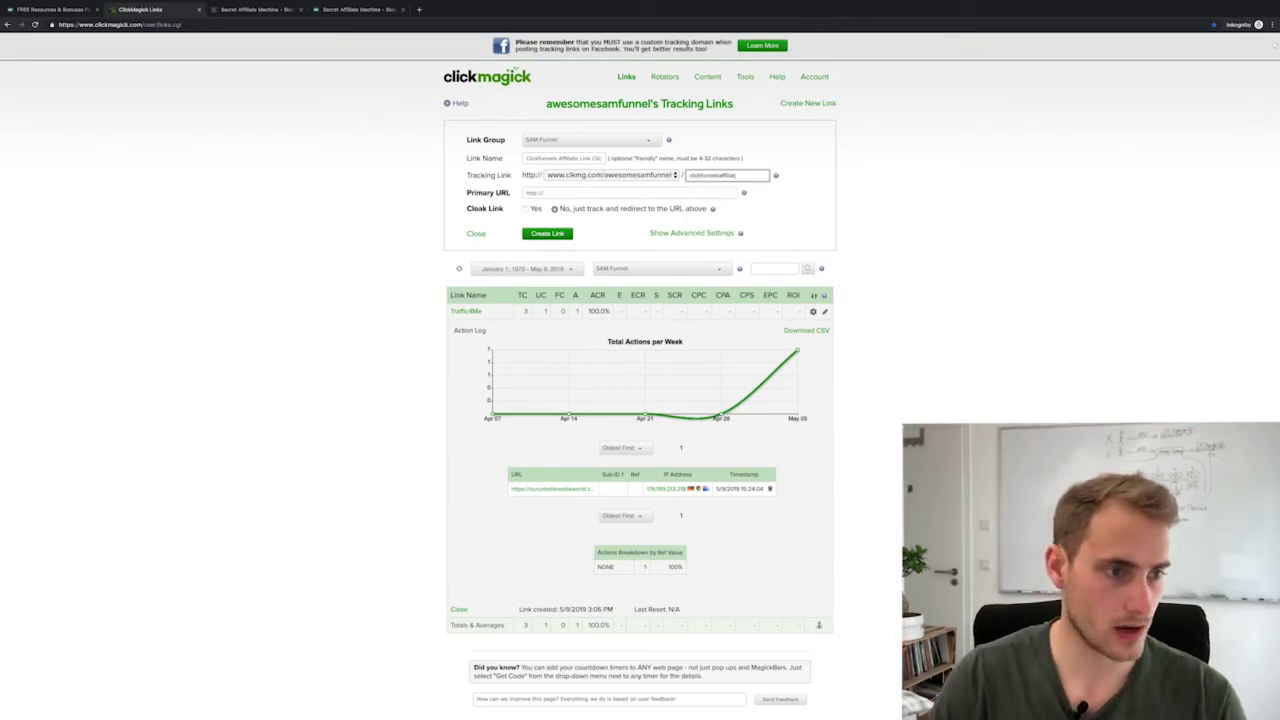
key("ctrl+a")
left_click(807, 209)
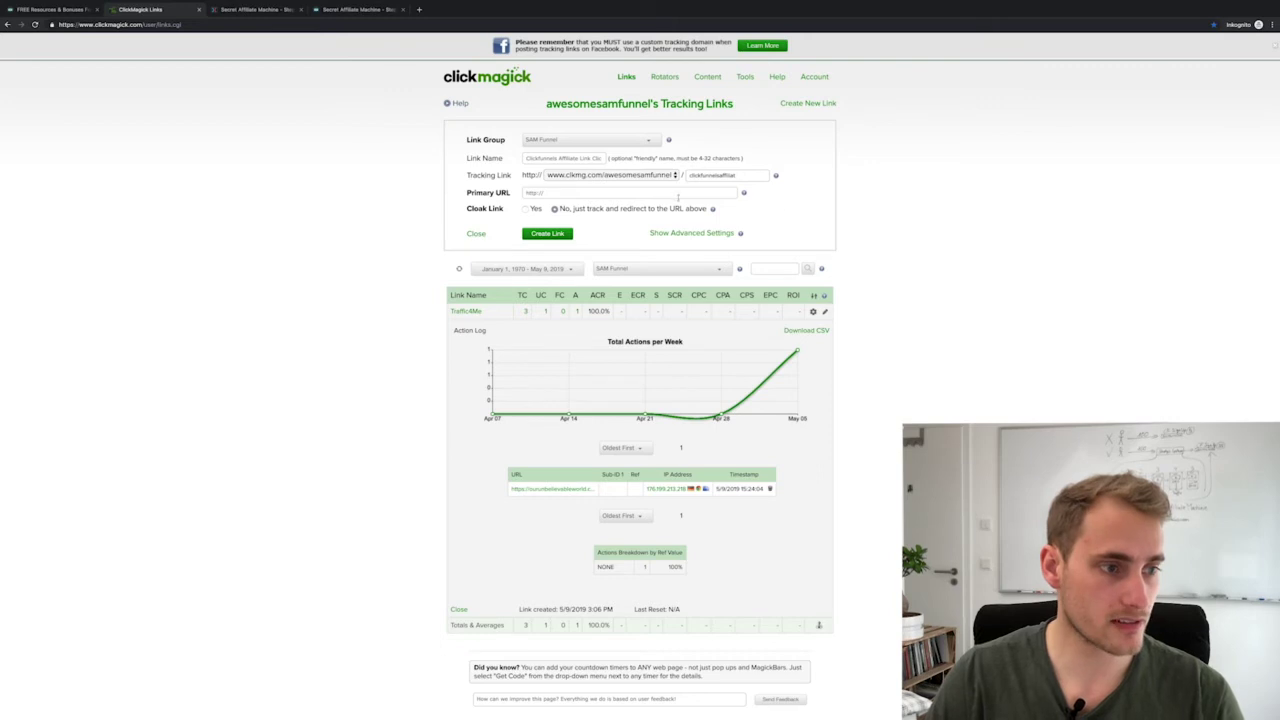
Replace the primary URL with the copied ClickFunnels affiliate URL and create the link without cloaking.
left_click(676, 193)
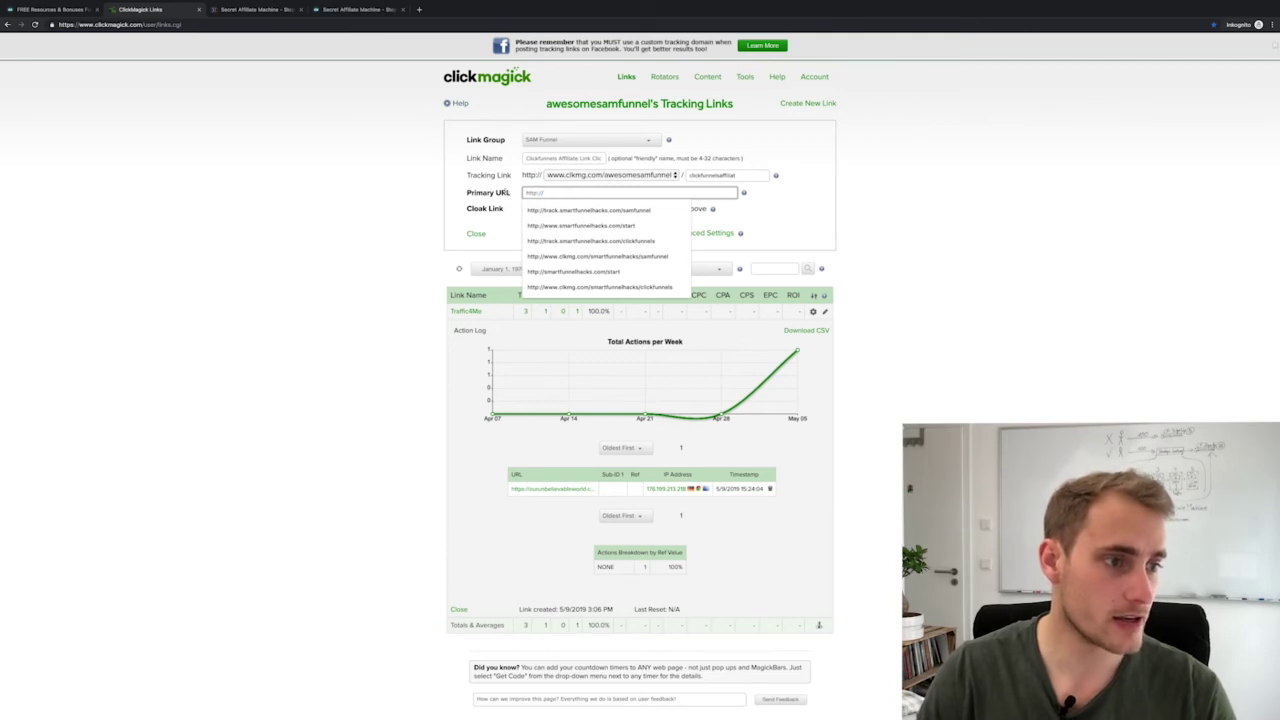
left_click_drag(557, 192, 521, 194)
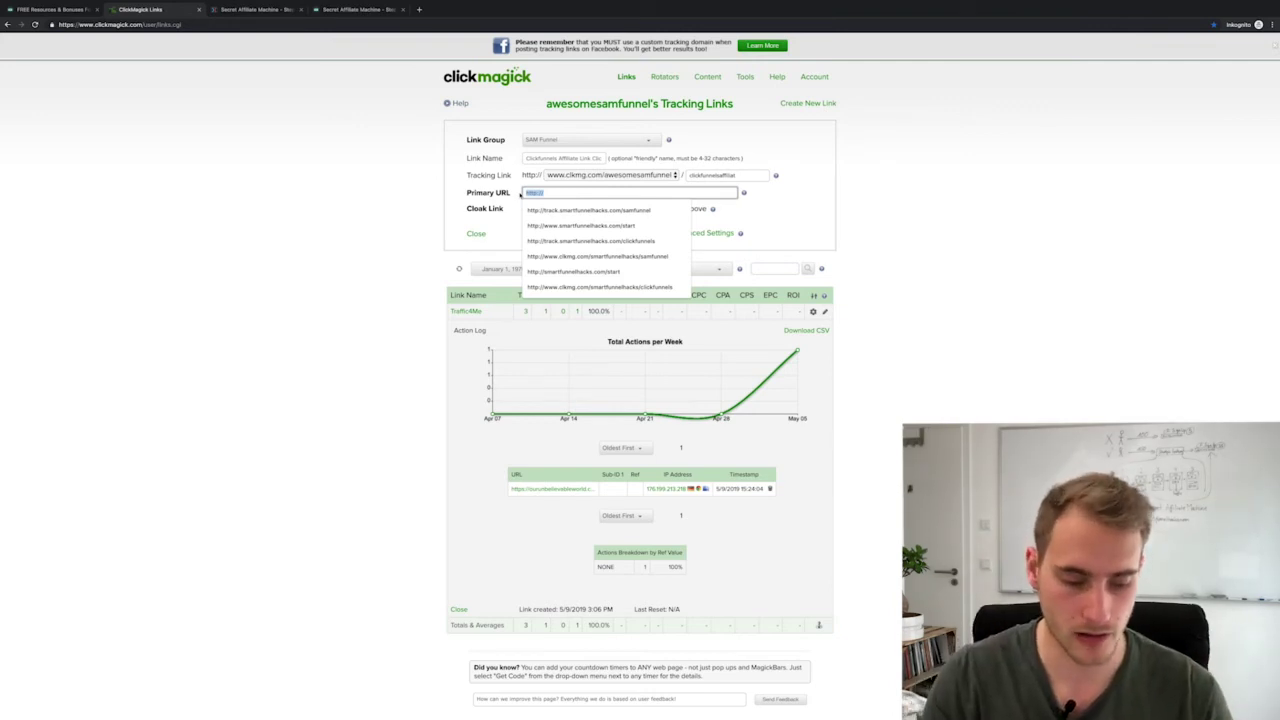
key("ctrl+v")
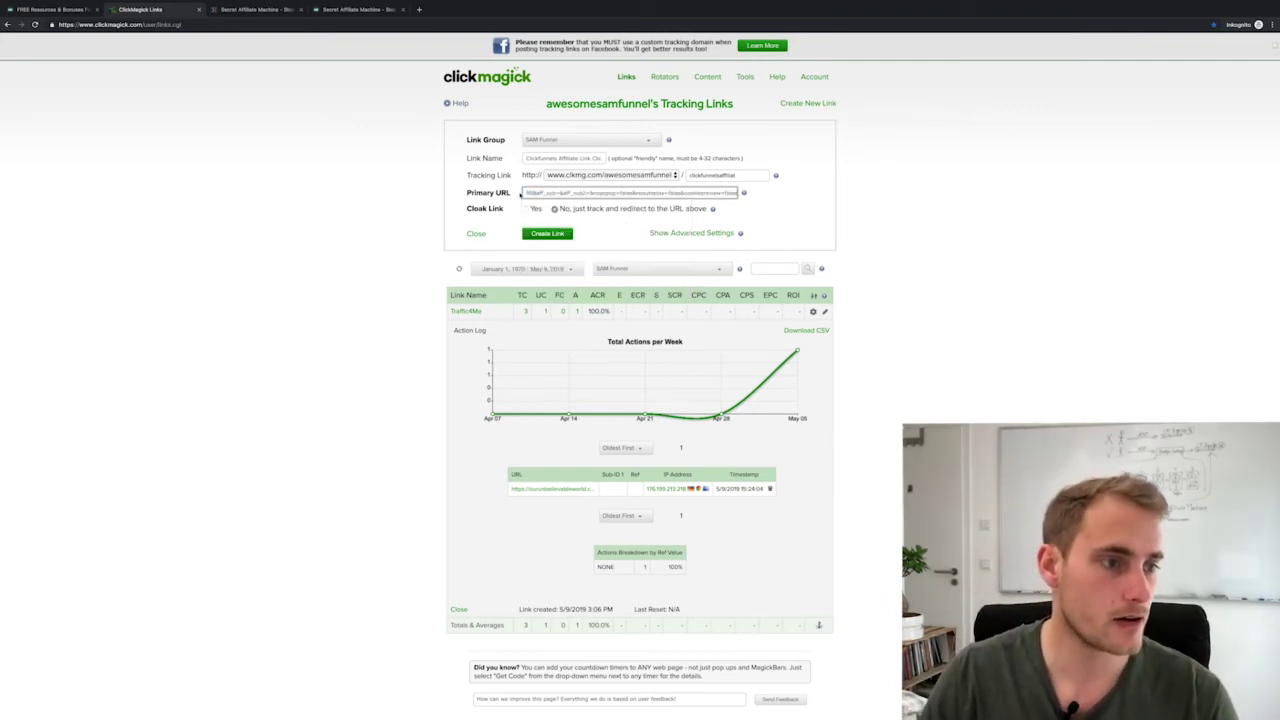
left_click(540, 220)
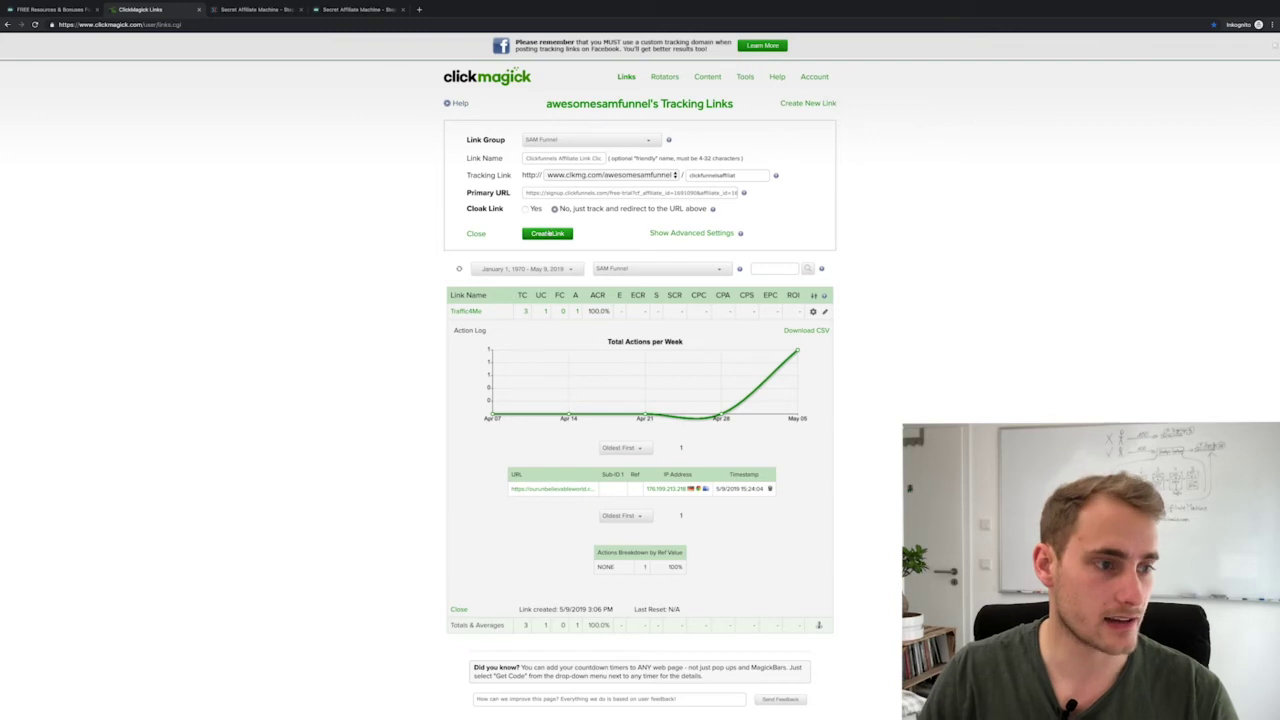
left_click(549, 234)
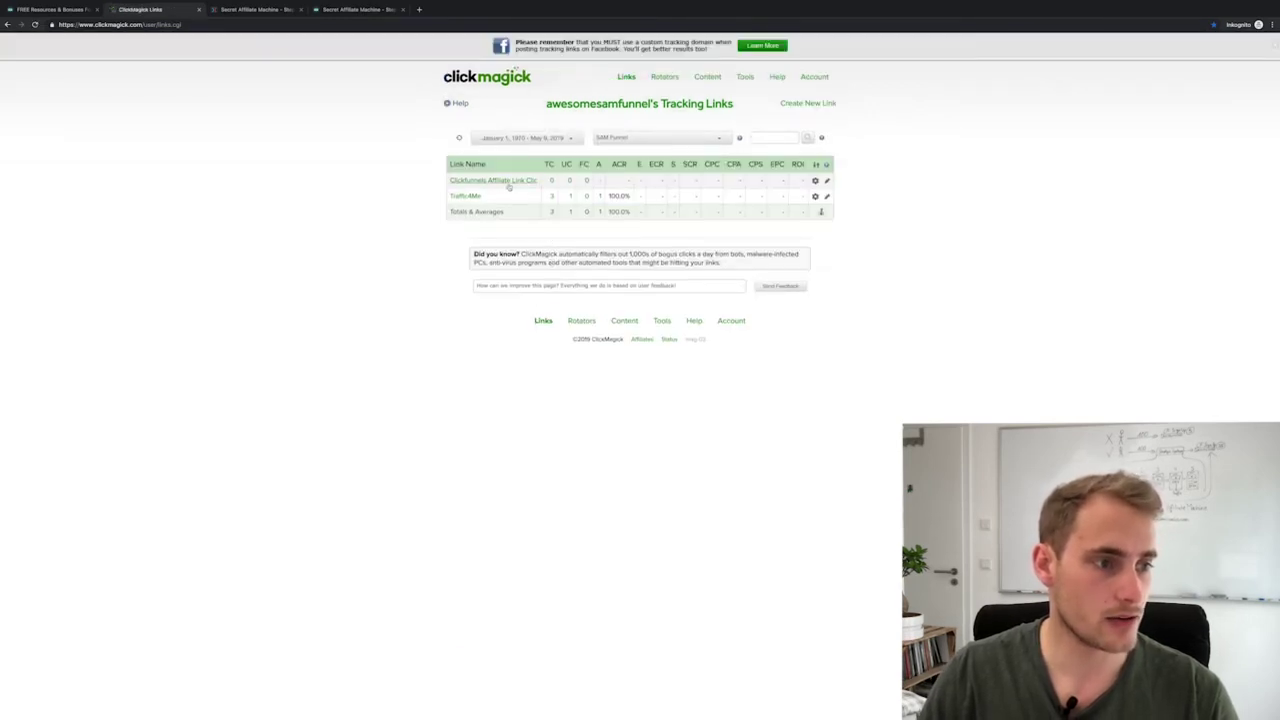
Open the new affiliate link's settings, copy its tracking link and switch back to the ClickFunnels page editor.
left_click(500, 181)
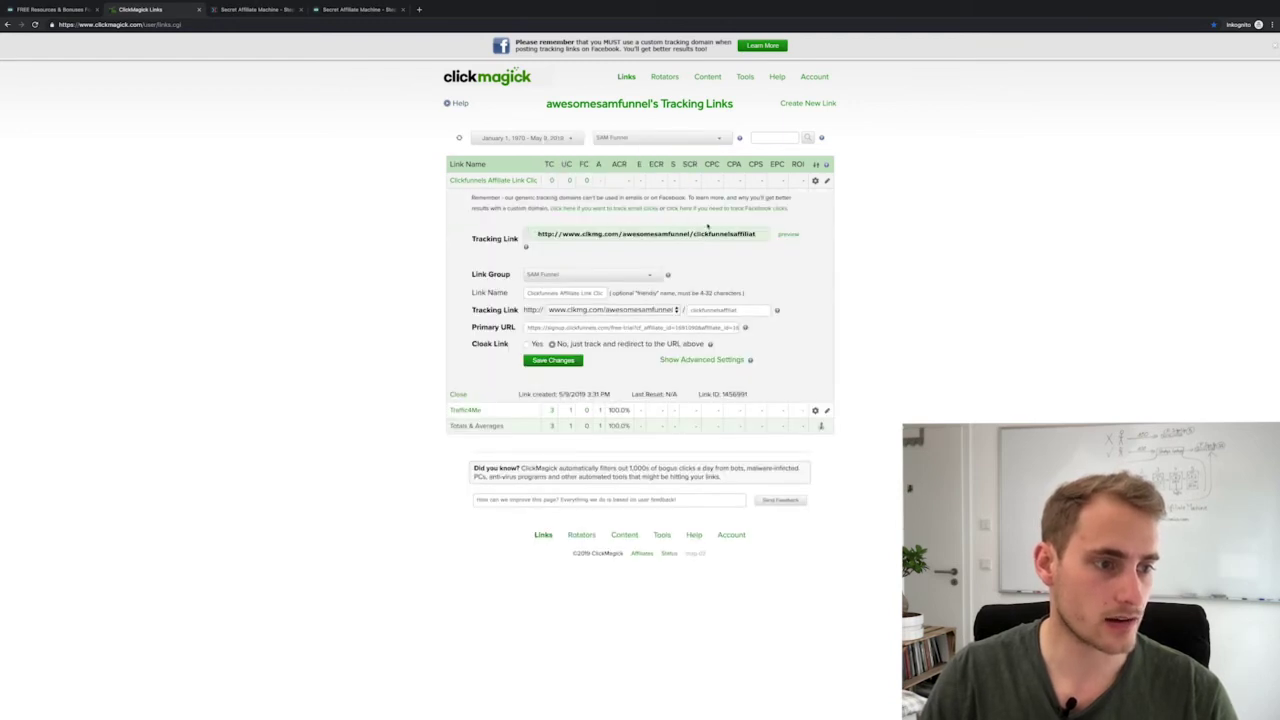
left_click(652, 235)
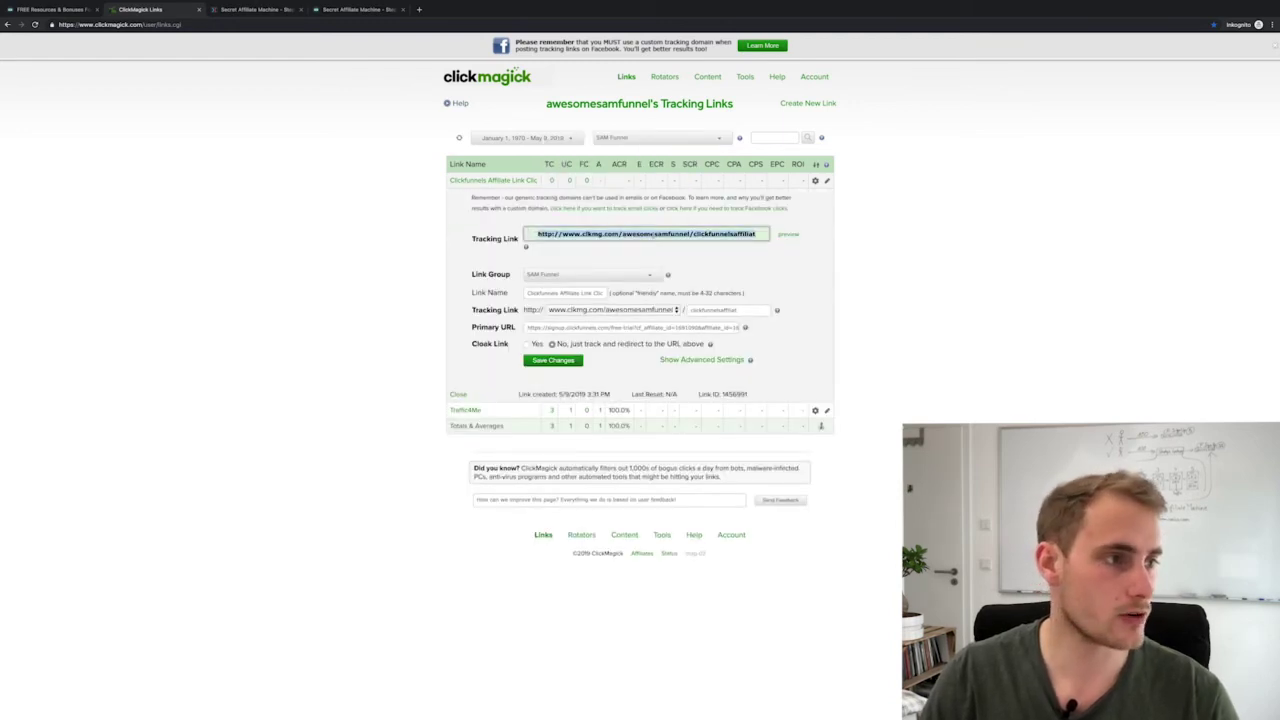
left_click(252, 9)
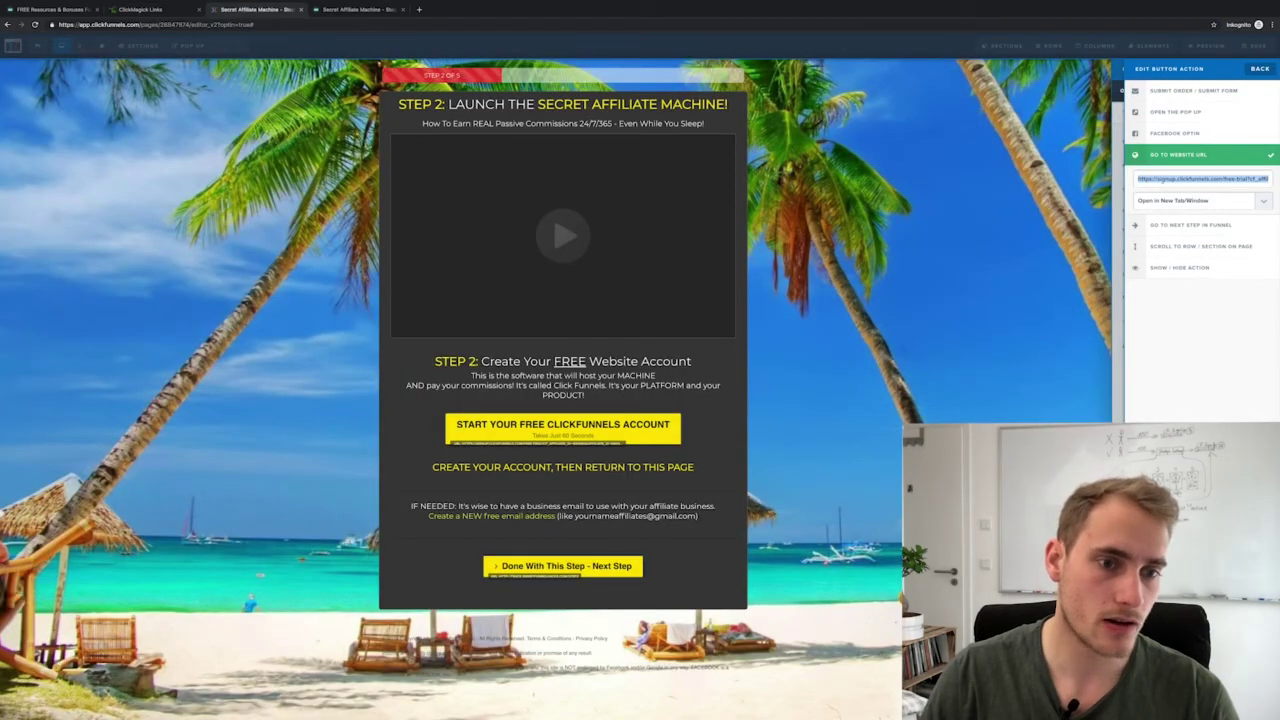
Replace the free-account button's website URL with the copied tracking link, then save the page and return to the funnel overview.
left_click(1140, 180)
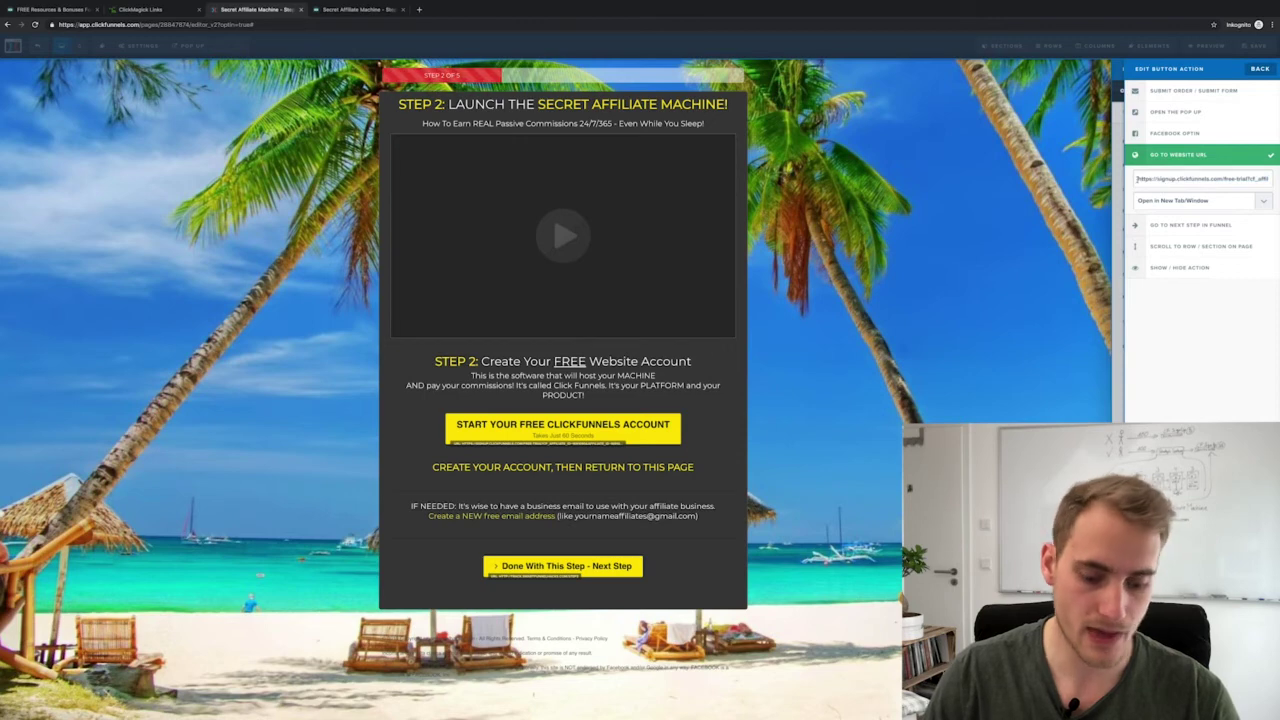
key("ctrl+a")
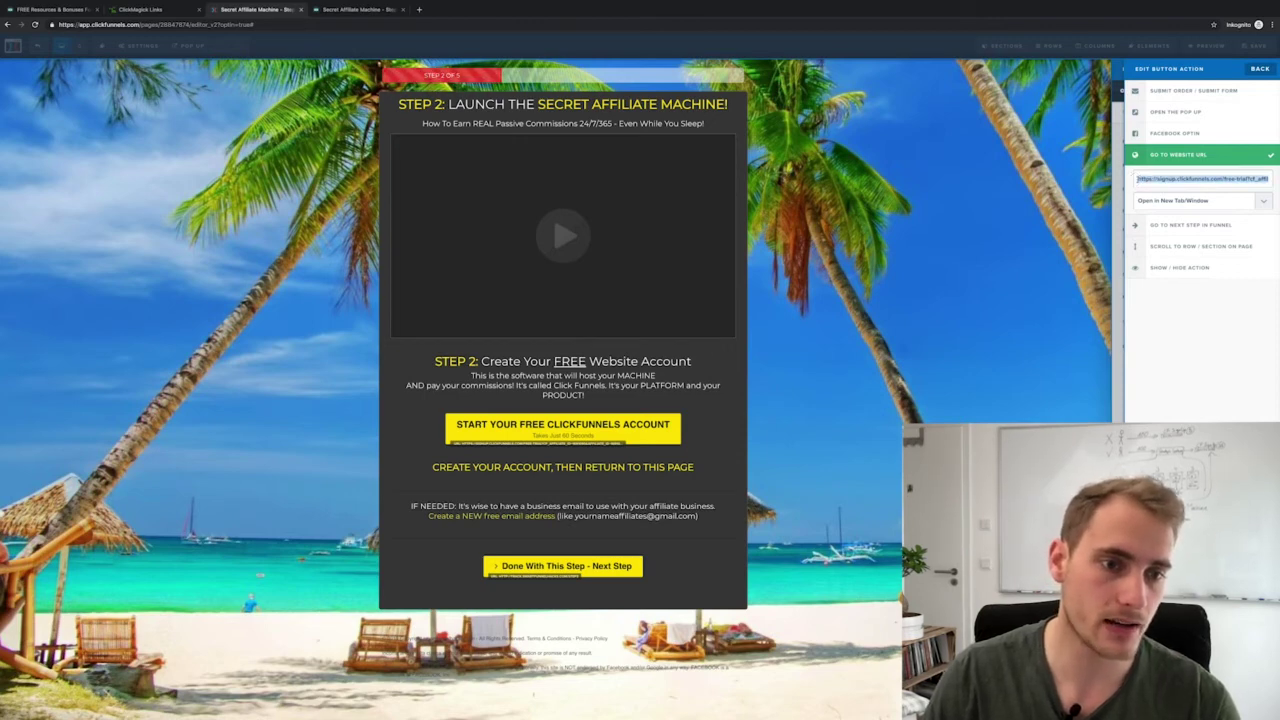
key("ctrl+v")
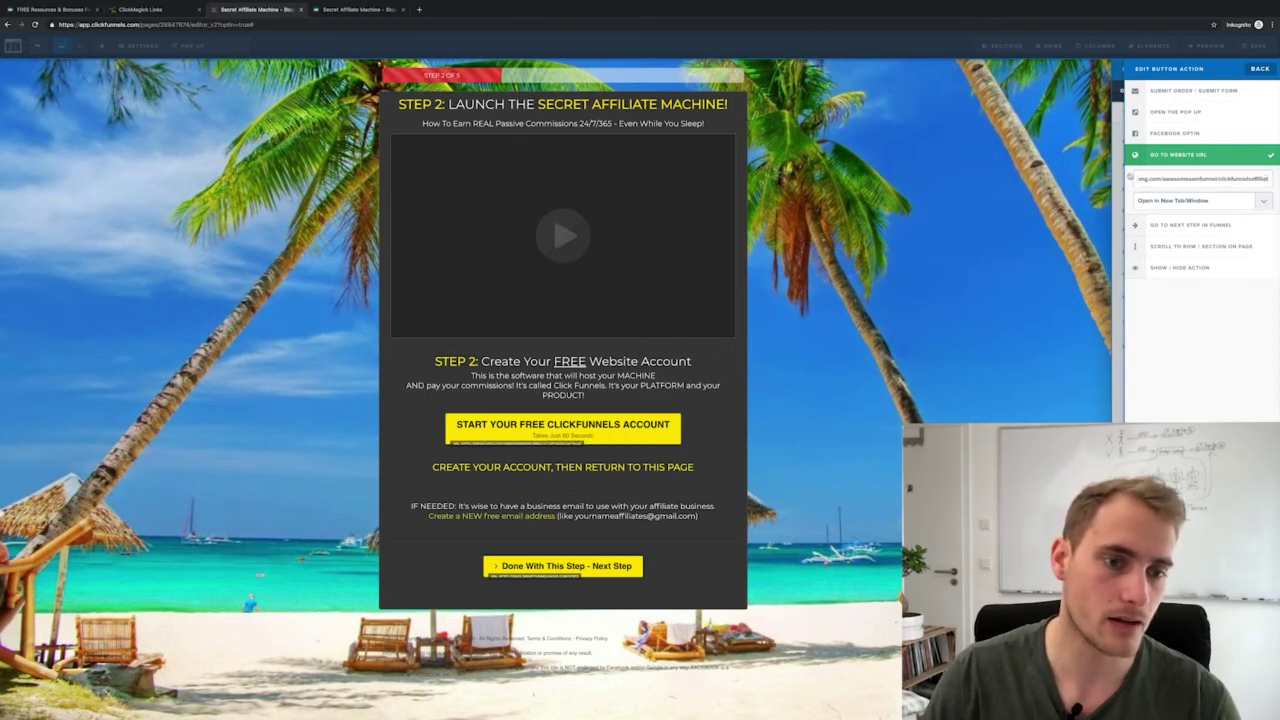
left_click(1170, 351)
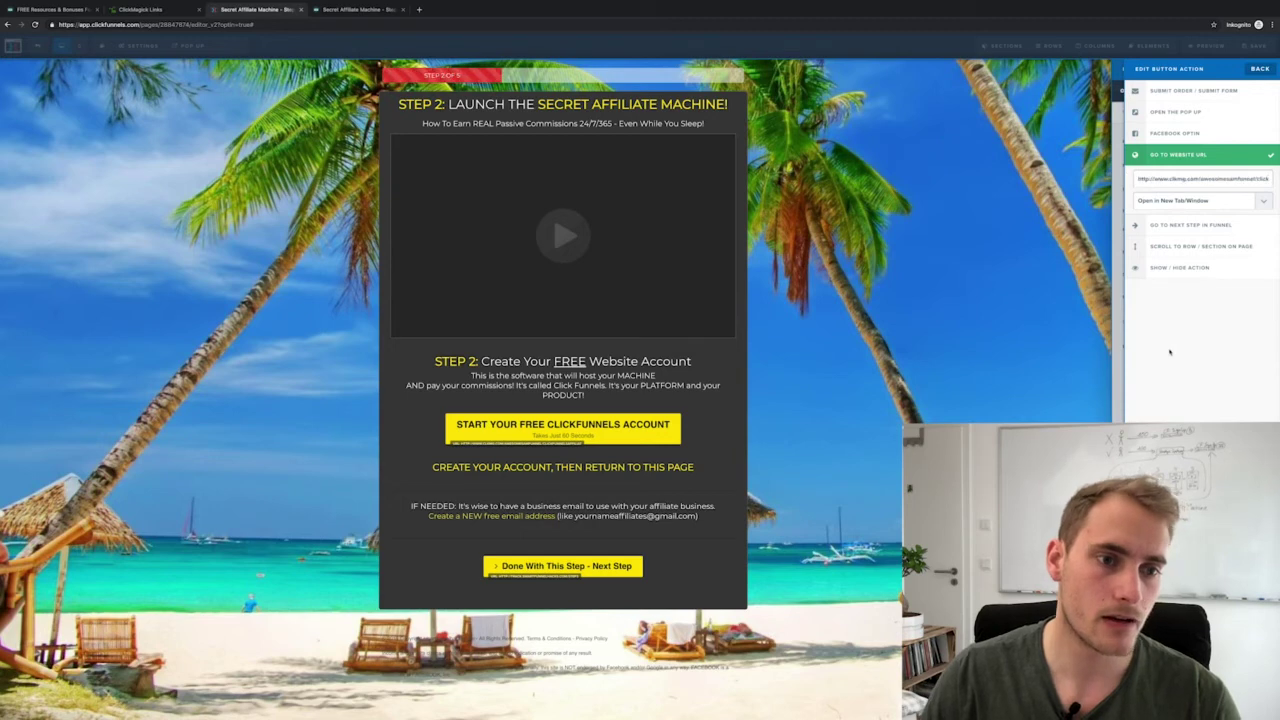
left_click(998, 175)
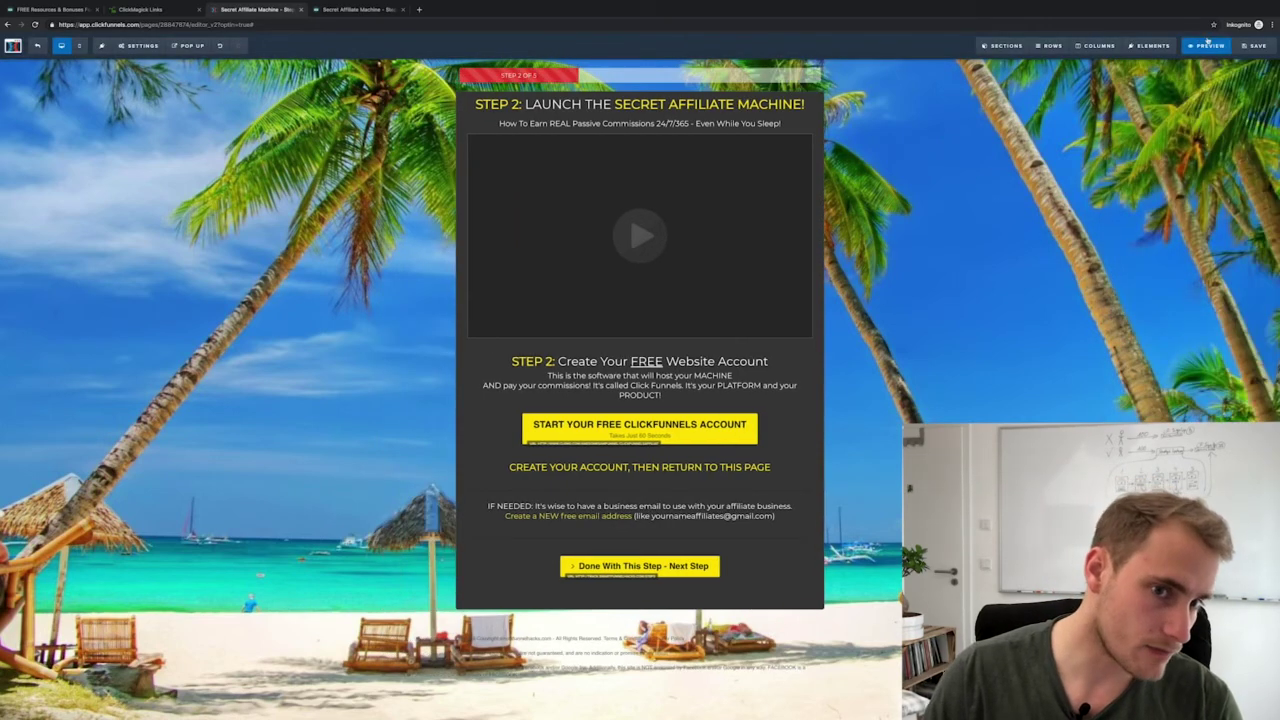
left_click(1250, 45)
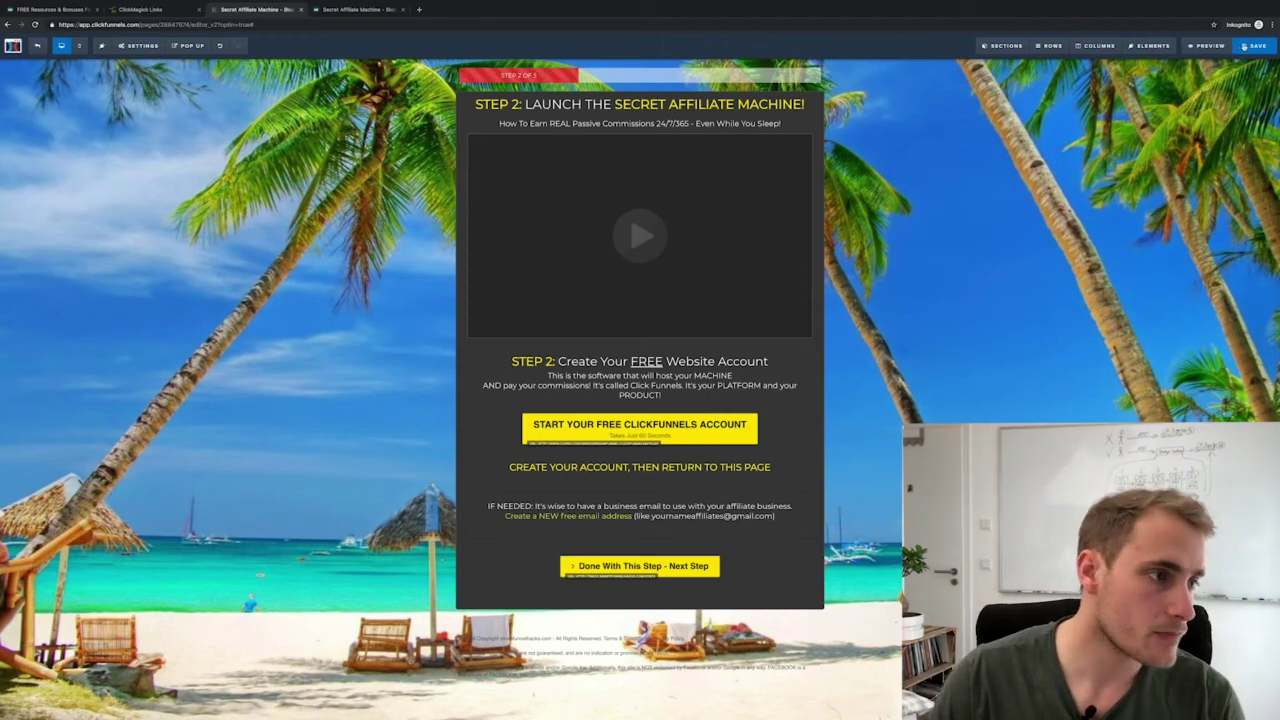
left_click(36, 47)
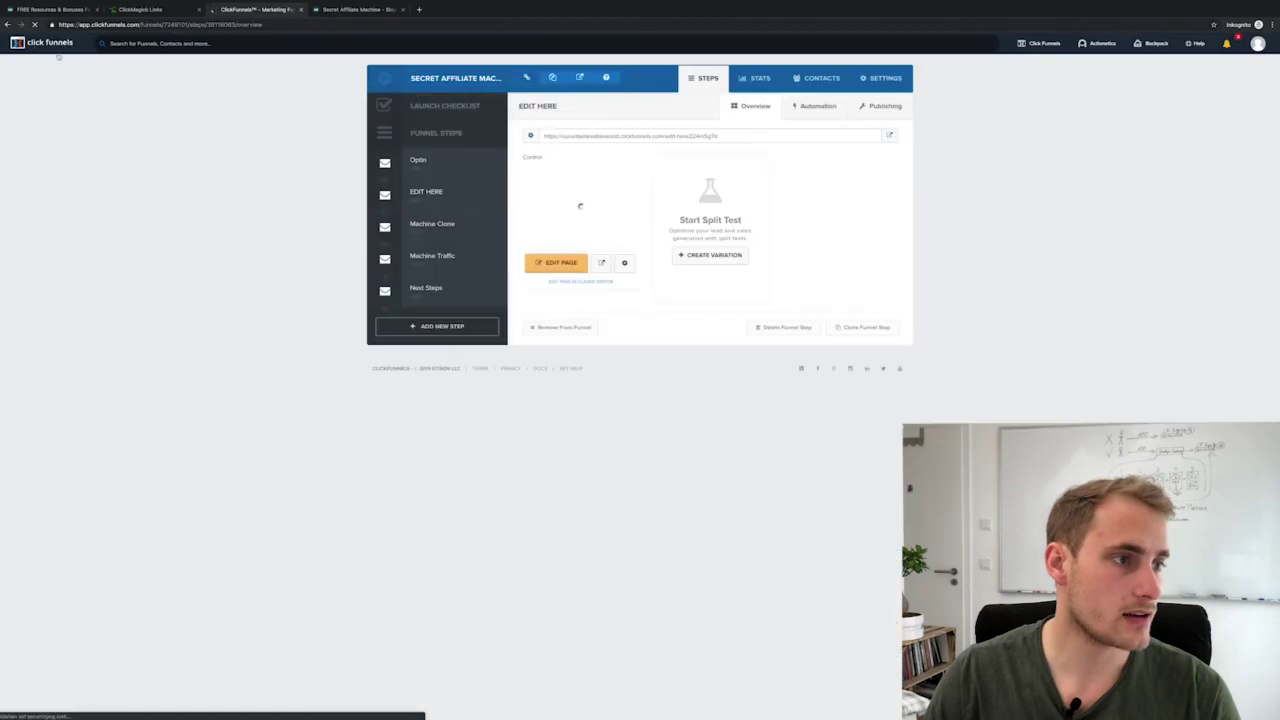
Open the live page of the EDIT HERE funnel step and test its button for starting a free ClickFunnels account.
left_click(366, 13)
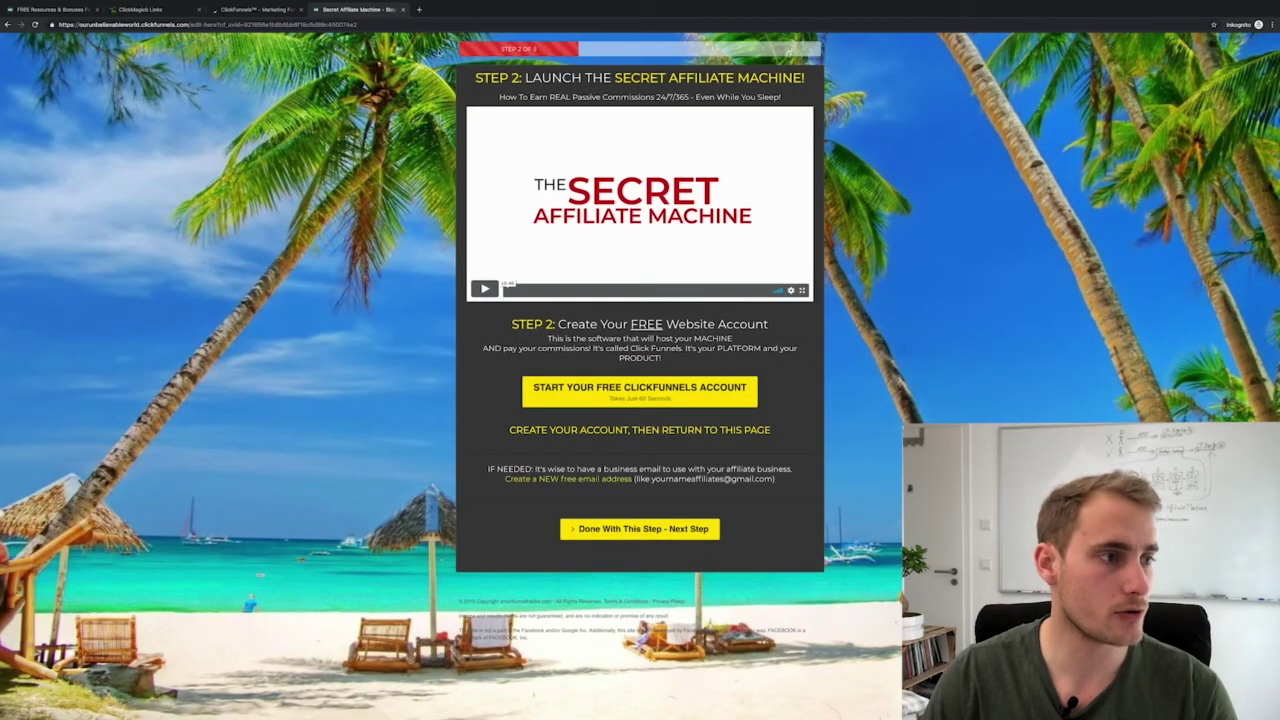
left_click(252, 9)
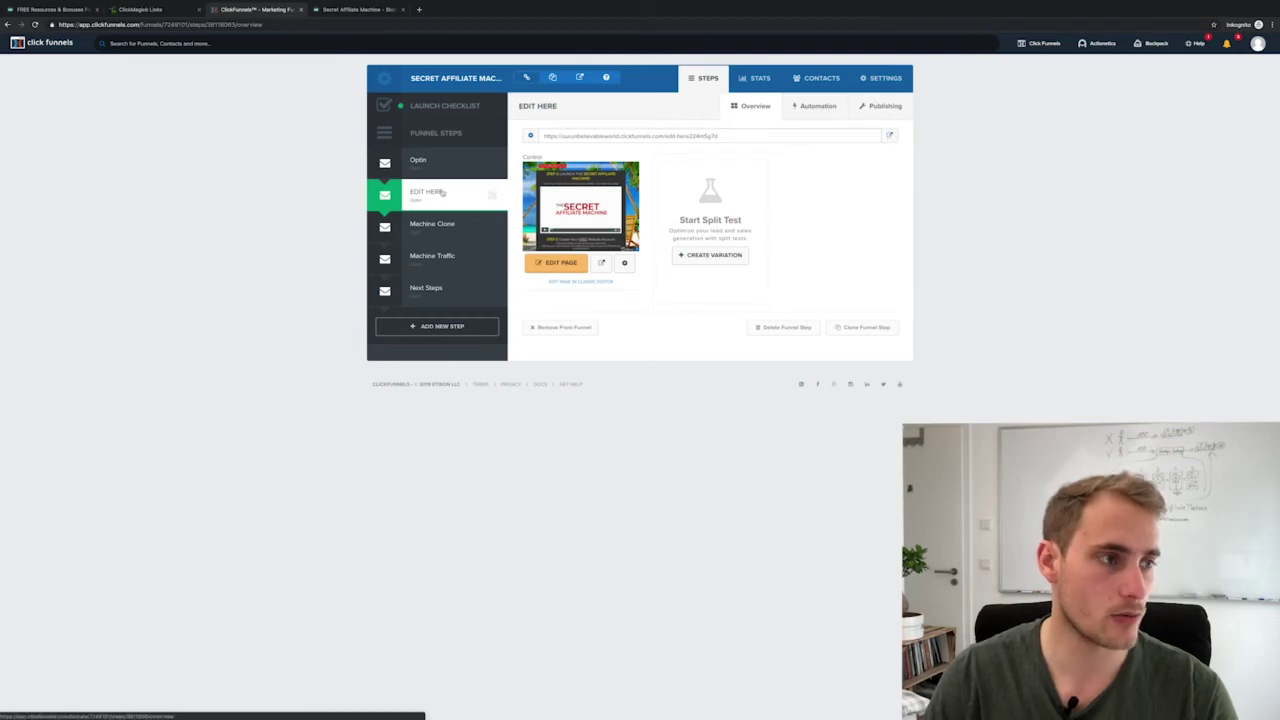
left_click(889, 135)
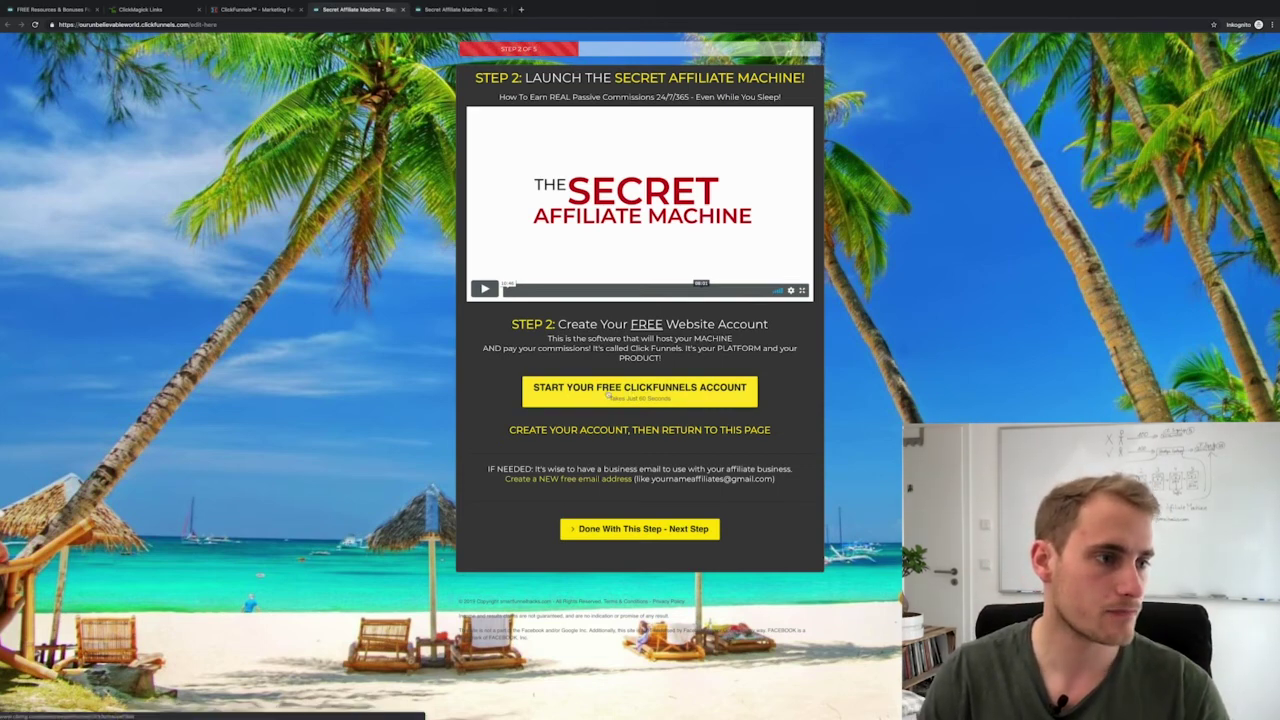
left_click(607, 393)
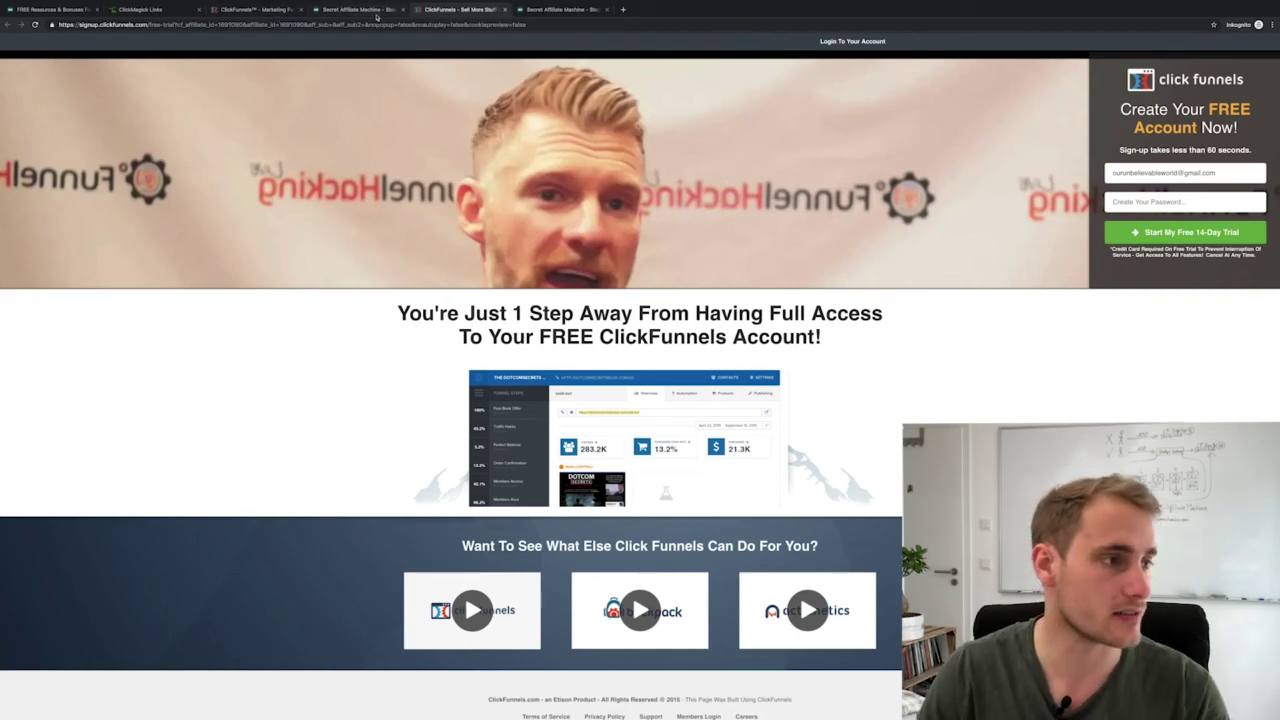
Switch to ClickMagick, refresh the tracking link statistics and open the unique click details of the ClickFunnels affiliate link.
left_click(139, 10)
left_click(407, 197)
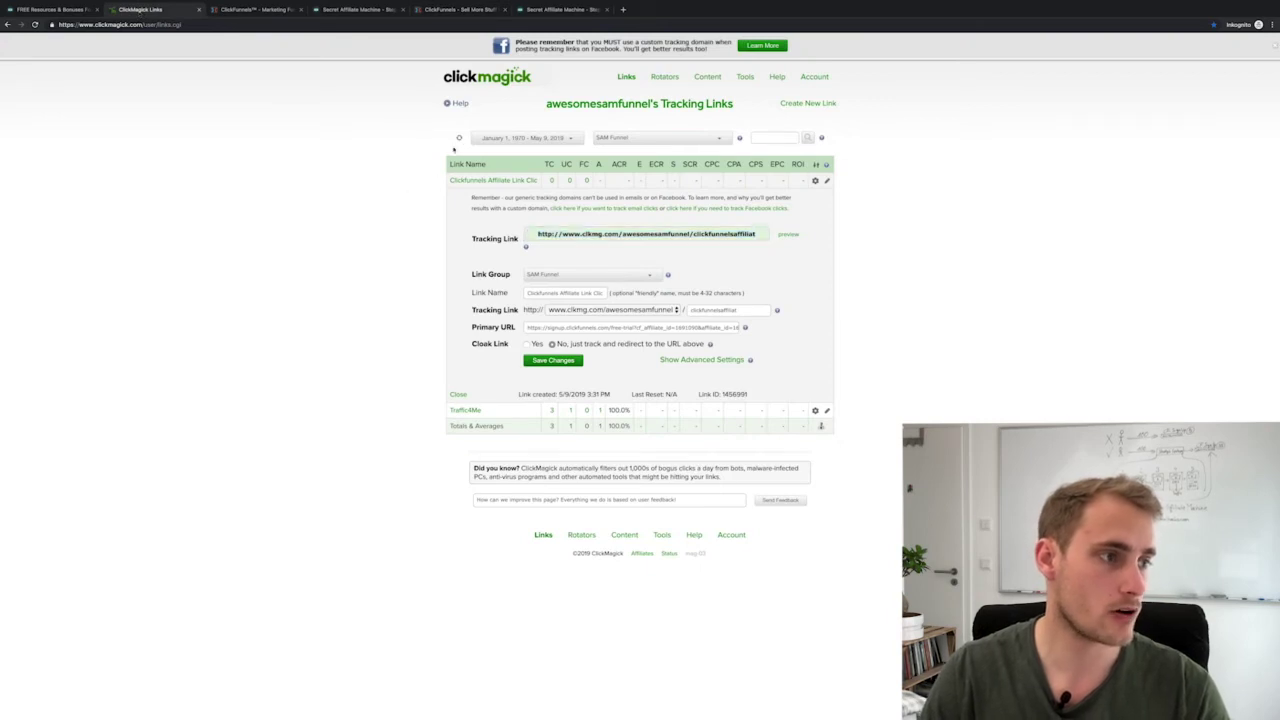
left_click(459, 139)
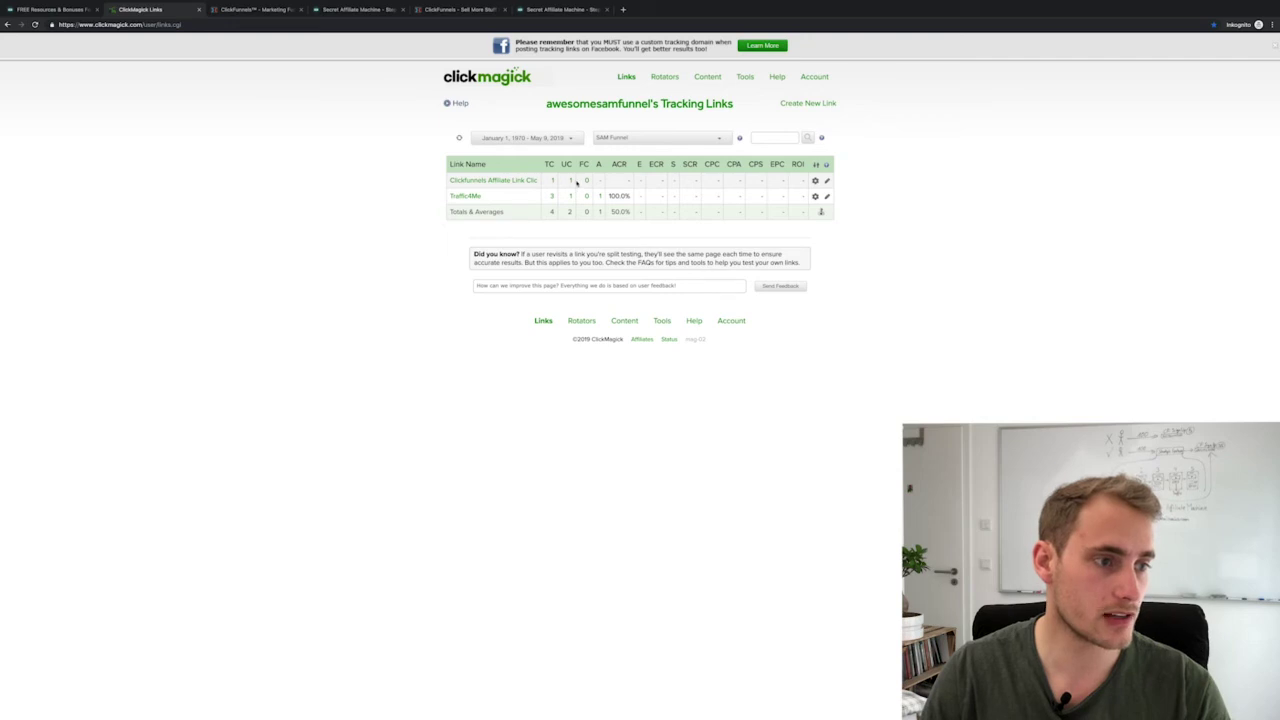
mouse_move(535, 186)
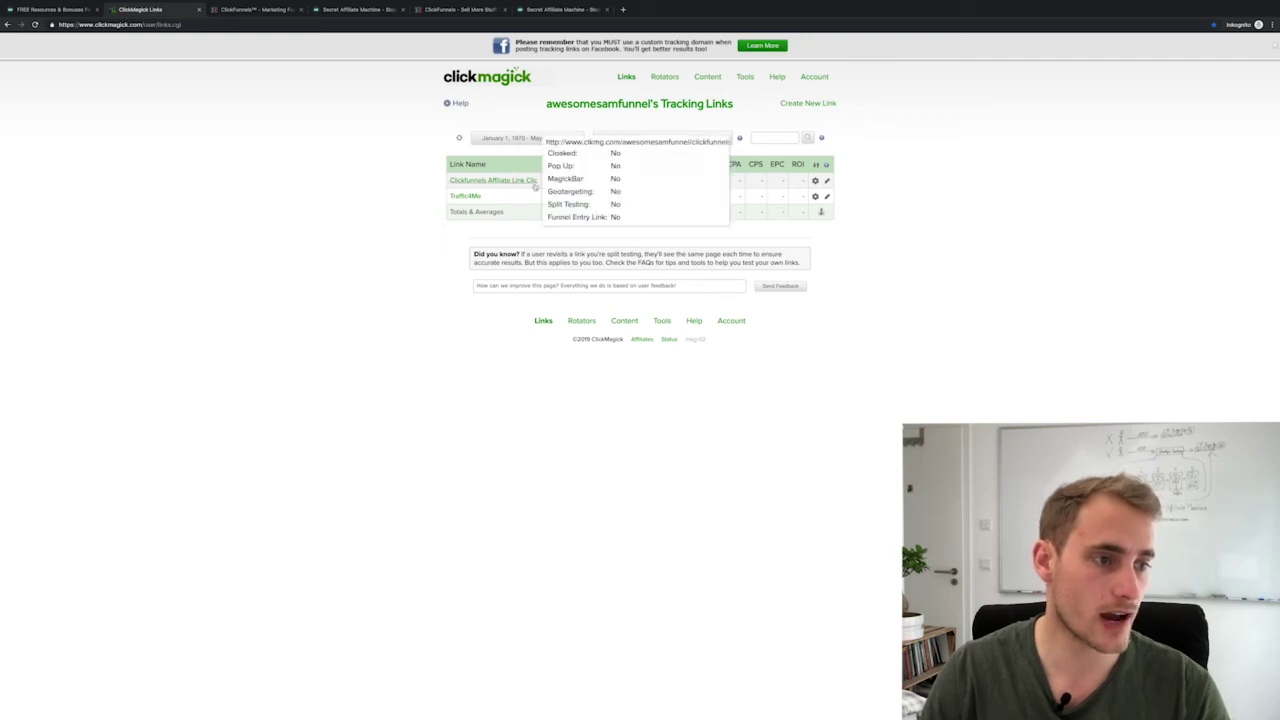
left_click(570, 182)
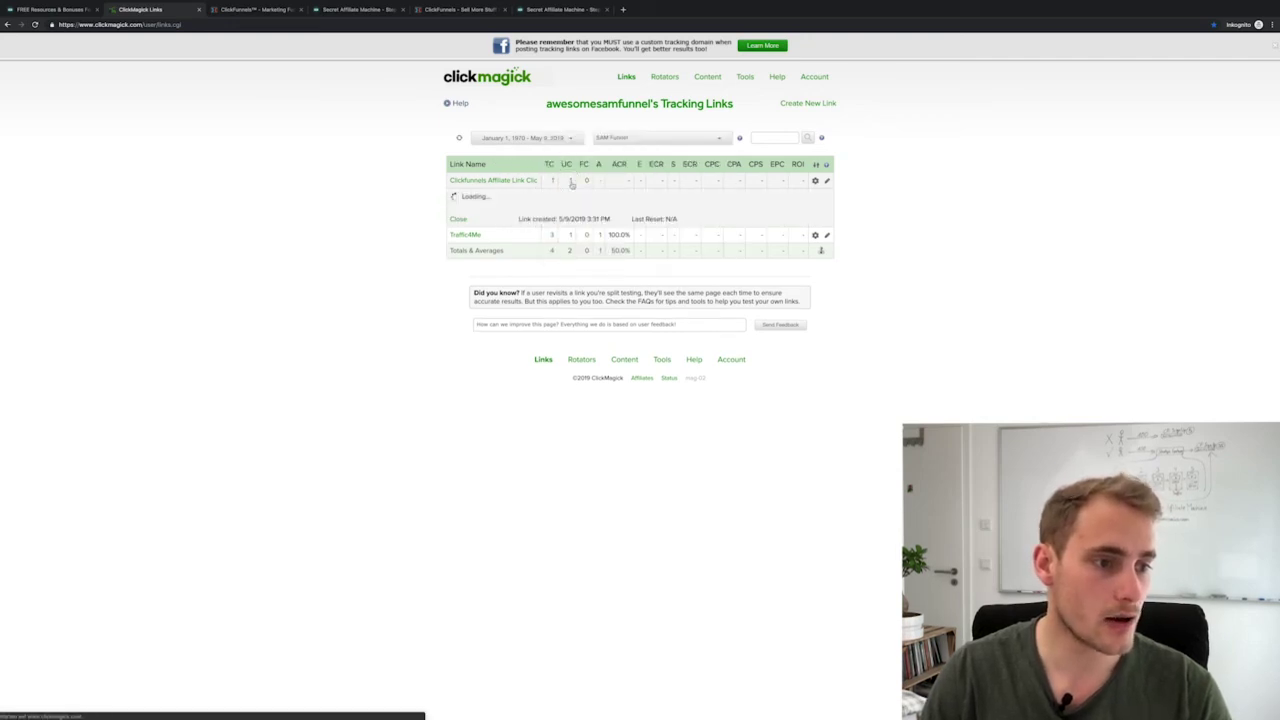